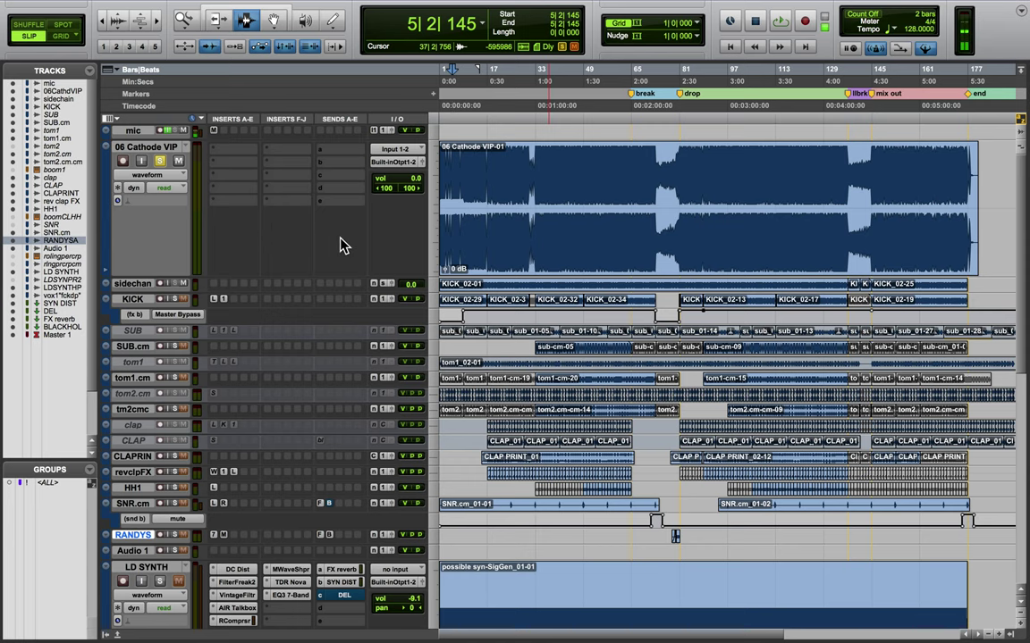
Audition the 06 Cathode VIP reference from bar 101, then hide that reference track.
{"action": "scroll", "coordinate": [494, 396], "scroll_direction": "down", "scroll_amount": 5}
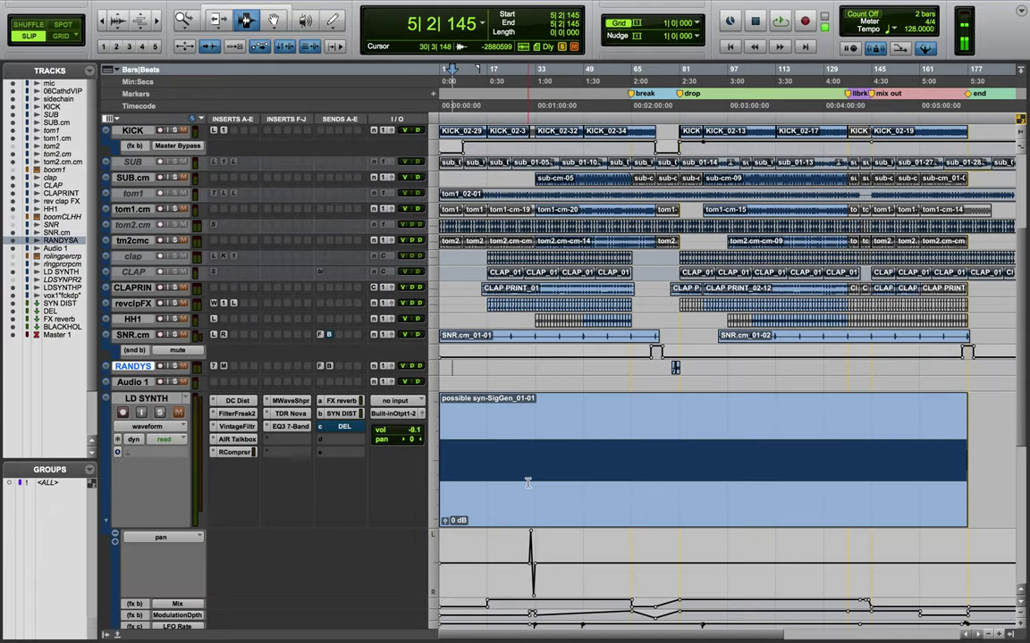
{"action": "scroll", "coordinate": [539, 492], "scroll_direction": "up", "scroll_amount": 1}
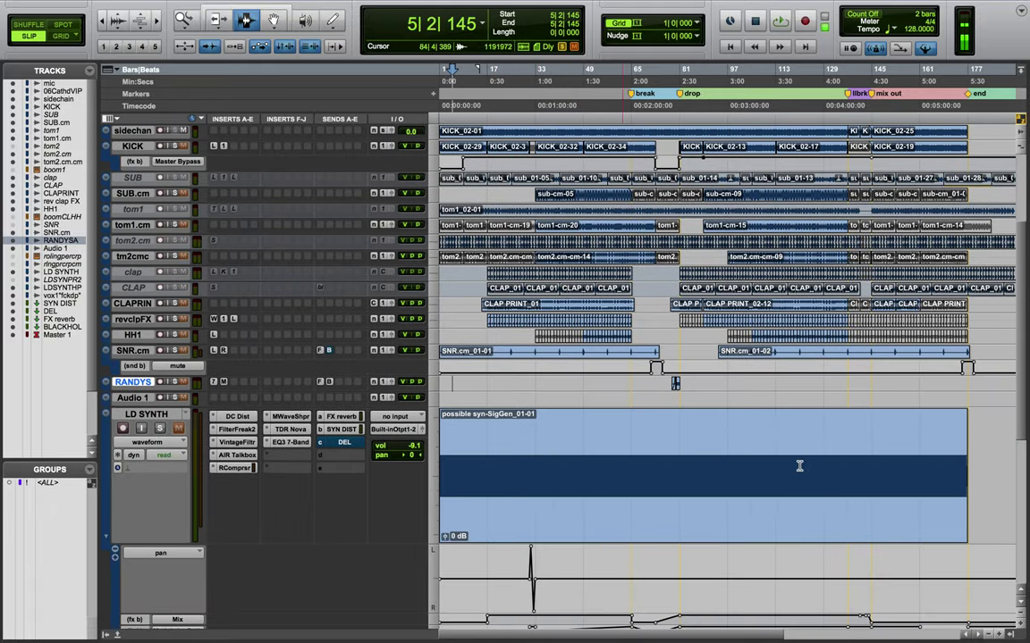
{"action": "scroll", "coordinate": [702, 462], "scroll_direction": "up", "scroll_amount": 5}
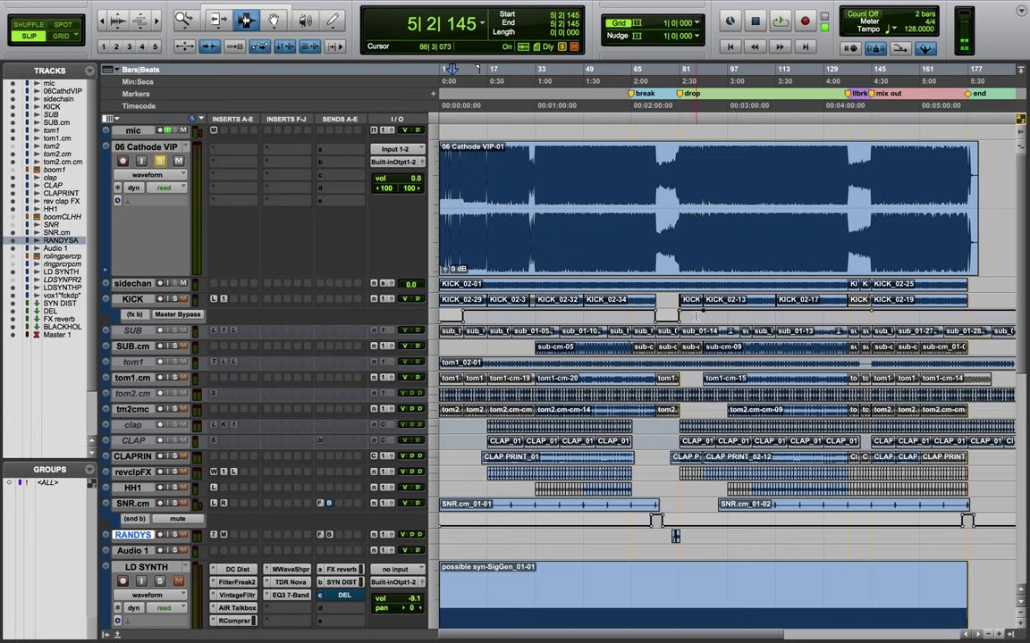
{"action": "left_click", "coordinate": [677, 268]}
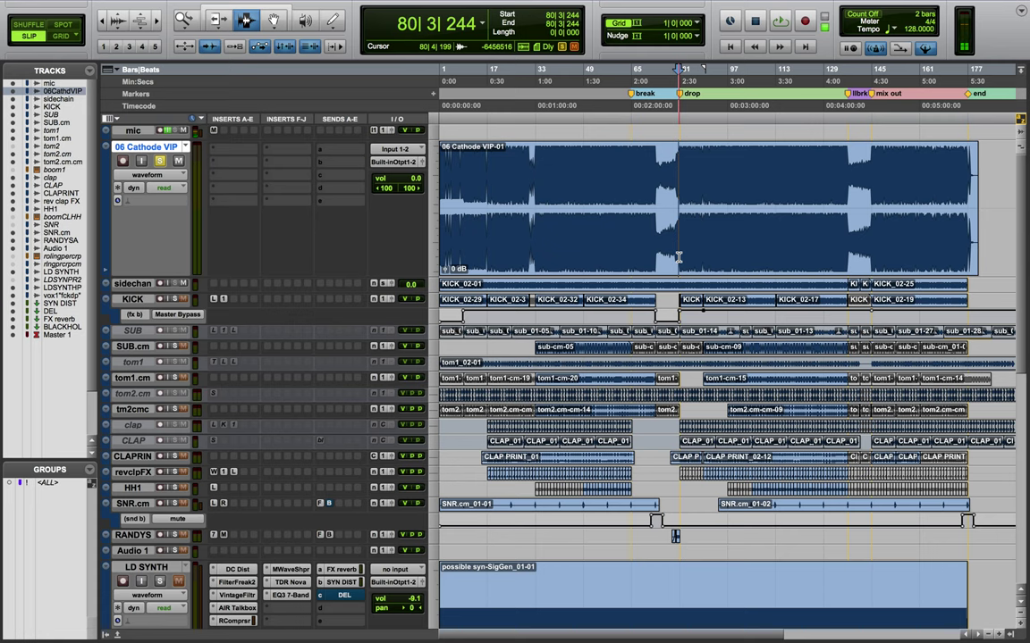
{"action": "left_click", "coordinate": [740, 235]}
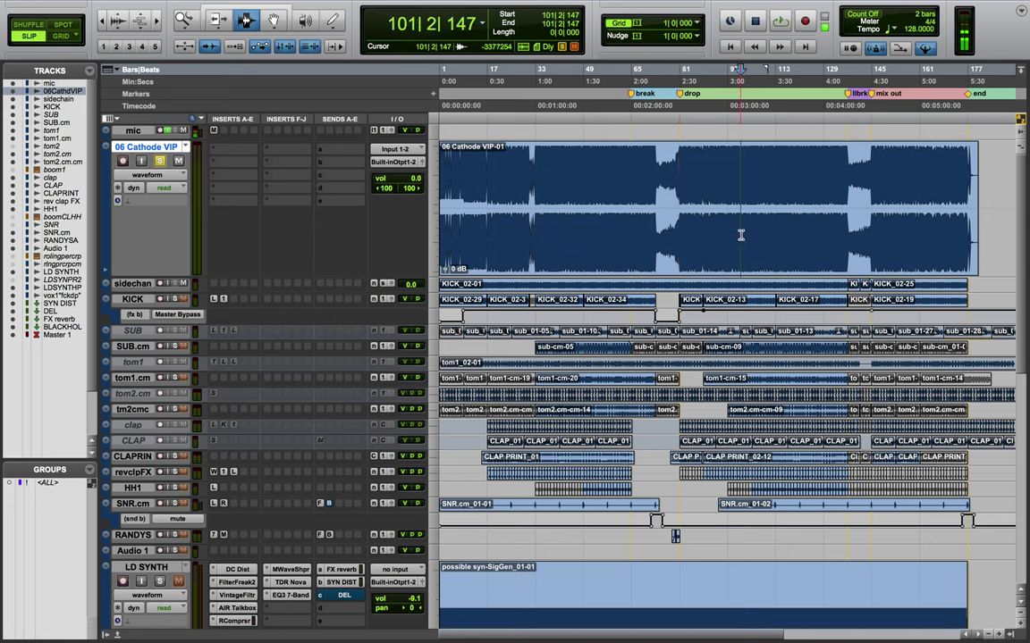
{"action": "key", "text": "space"}
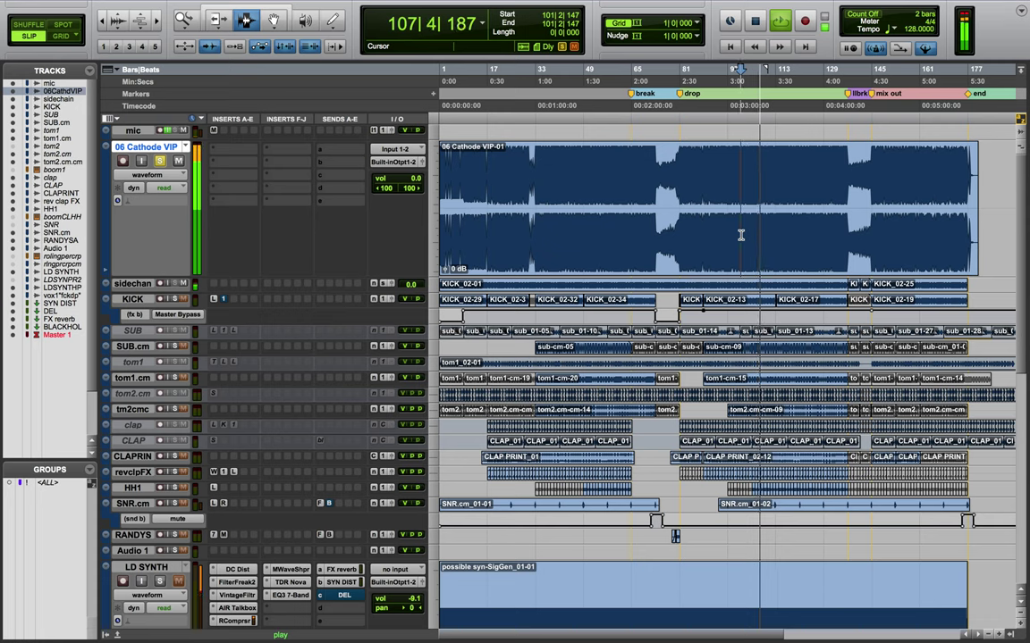
{"action": "key", "text": "space"}
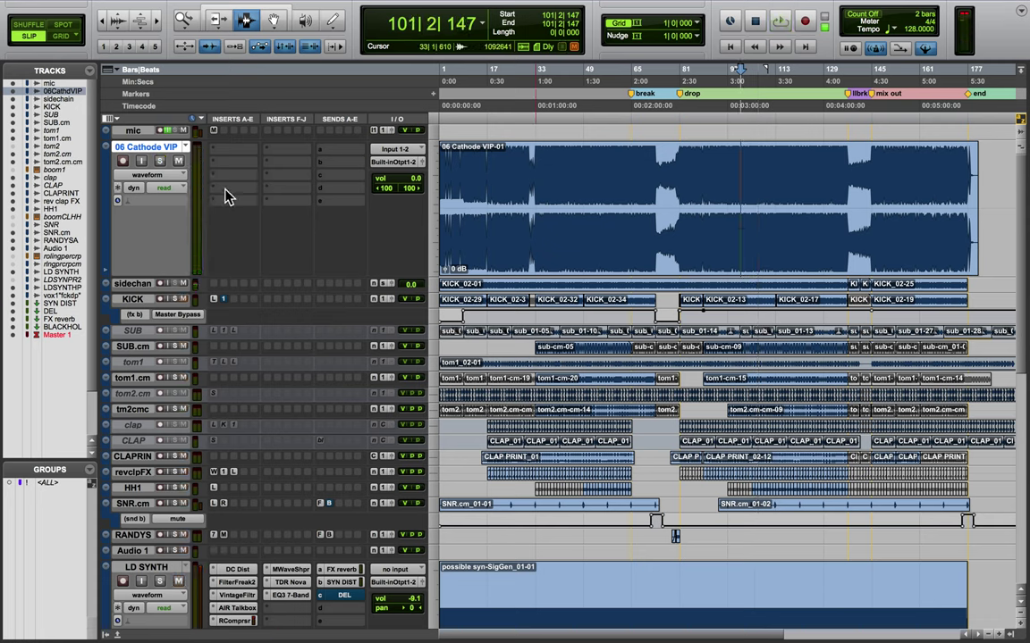
{"action": "right_click", "coordinate": [179, 146]}
{"action": "key", "text": "Escape"}
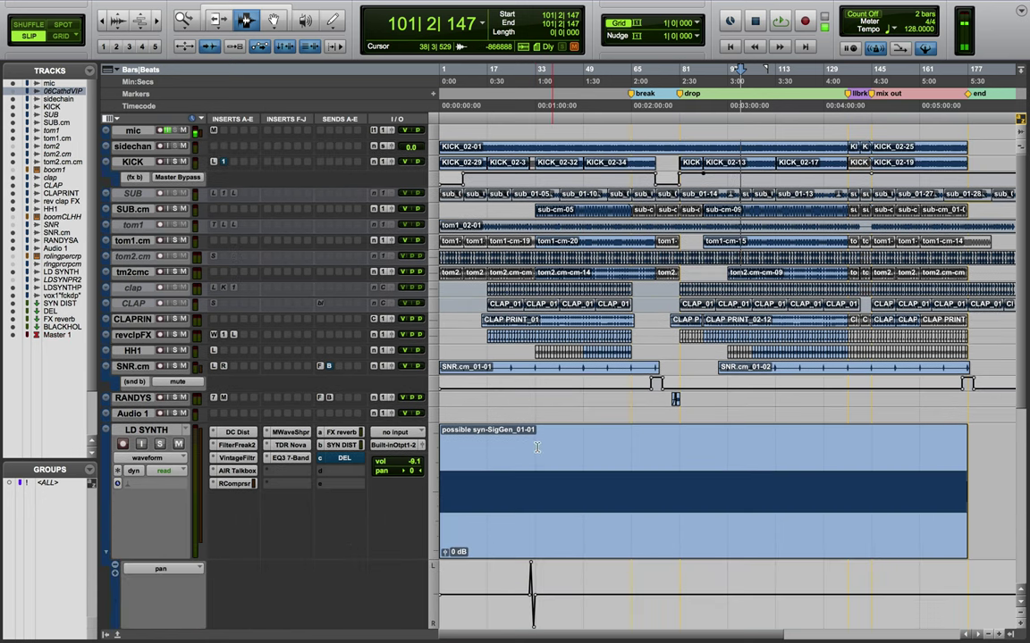
Zoom the timeline in around bar 32 and place the edit point on LD SYNTH at bar 52.
{"action": "left_click", "coordinate": [537, 449]}
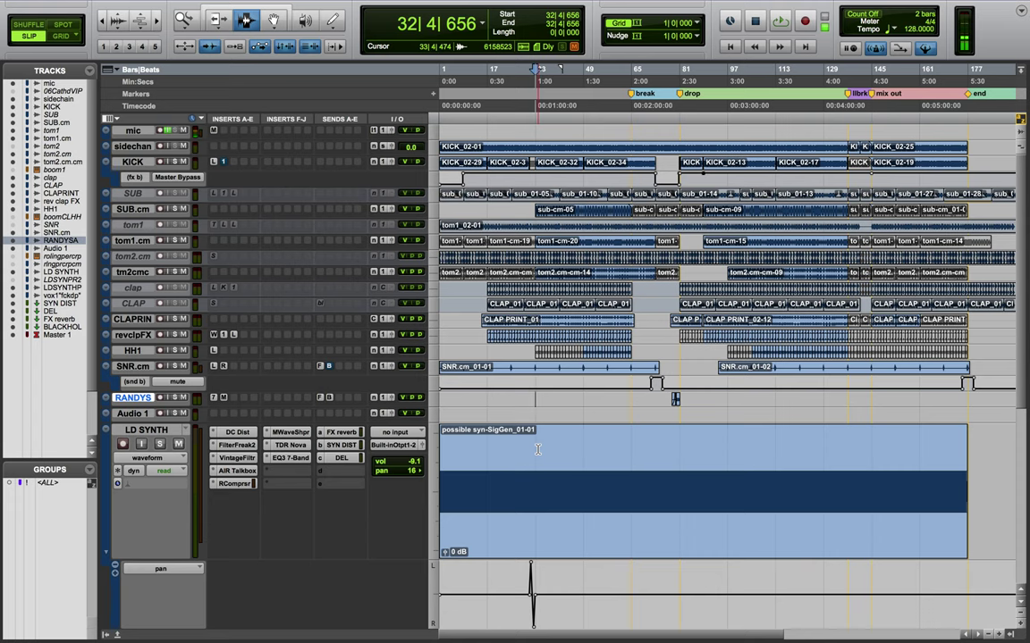
{"action": "key", "text": "super+bracketright"}
{"action": "key", "text": "super+bracketright"}
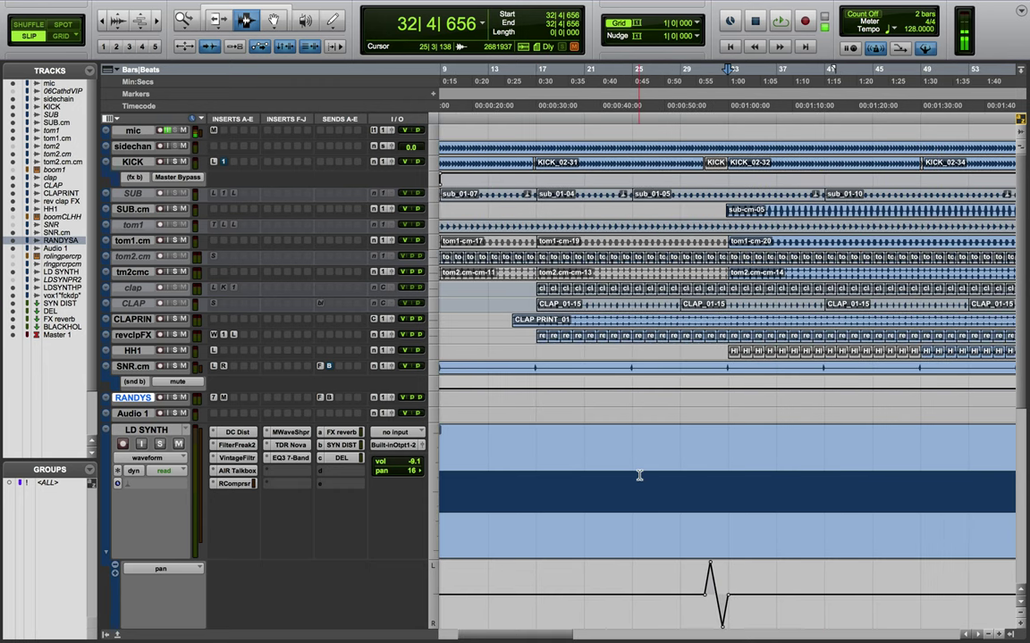
{"action": "scroll", "coordinate": [639, 476], "scroll_direction": "down", "scroll_amount": 3}
{"action": "scroll", "coordinate": [639, 475], "scroll_direction": "down", "scroll_amount": 3}
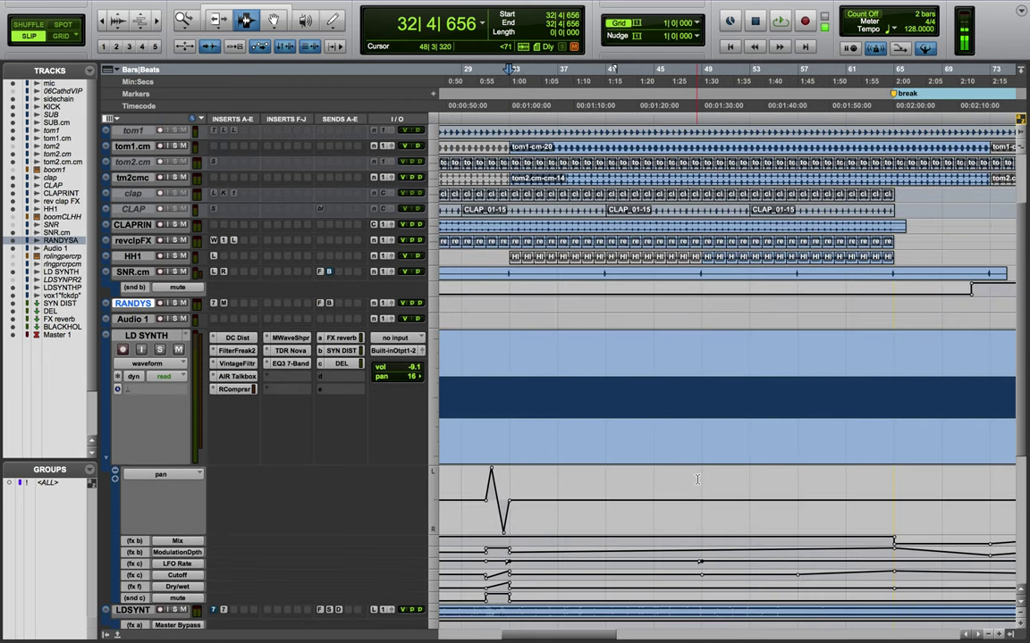
{"action": "scroll", "coordinate": [670, 478], "scroll_direction": "right", "scroll_amount": 10}
{"action": "left_click", "coordinate": [527, 411]}
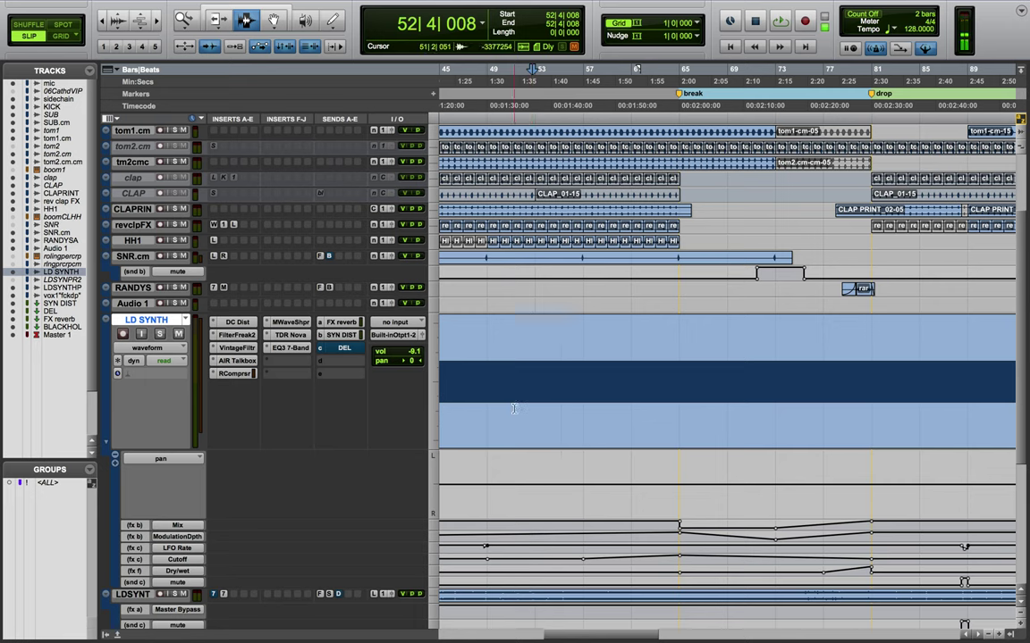
Solo LD SYNTH, audition it from bar 52, and open its DC Distortion plugin.
{"action": "left_click", "coordinate": [161, 334]}
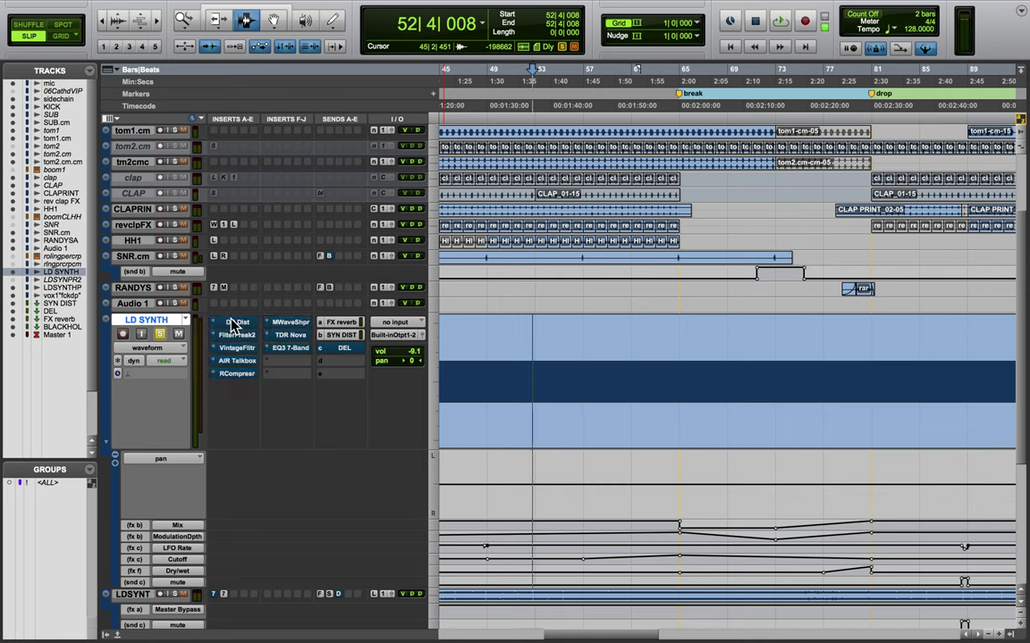
{"action": "key", "text": "space"}
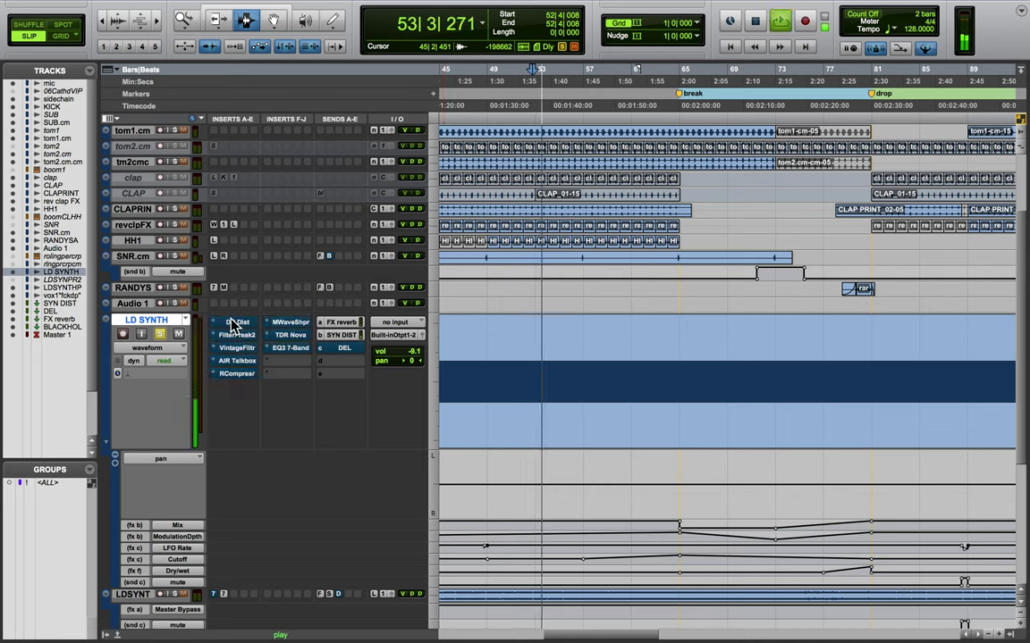
{"action": "key", "text": "space"}
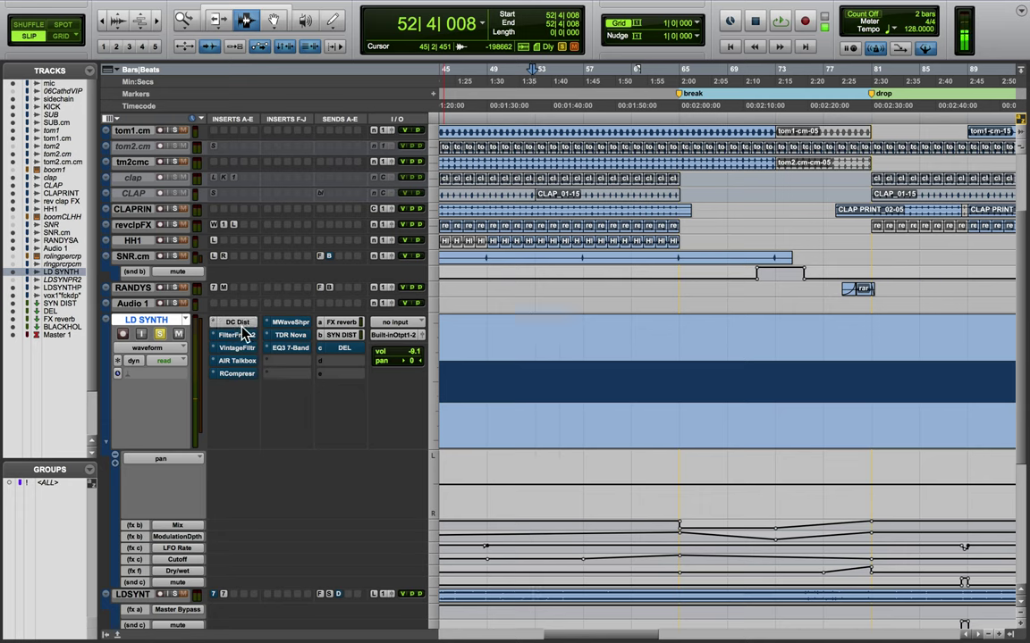
{"action": "left_click", "coordinate": [242, 324]}
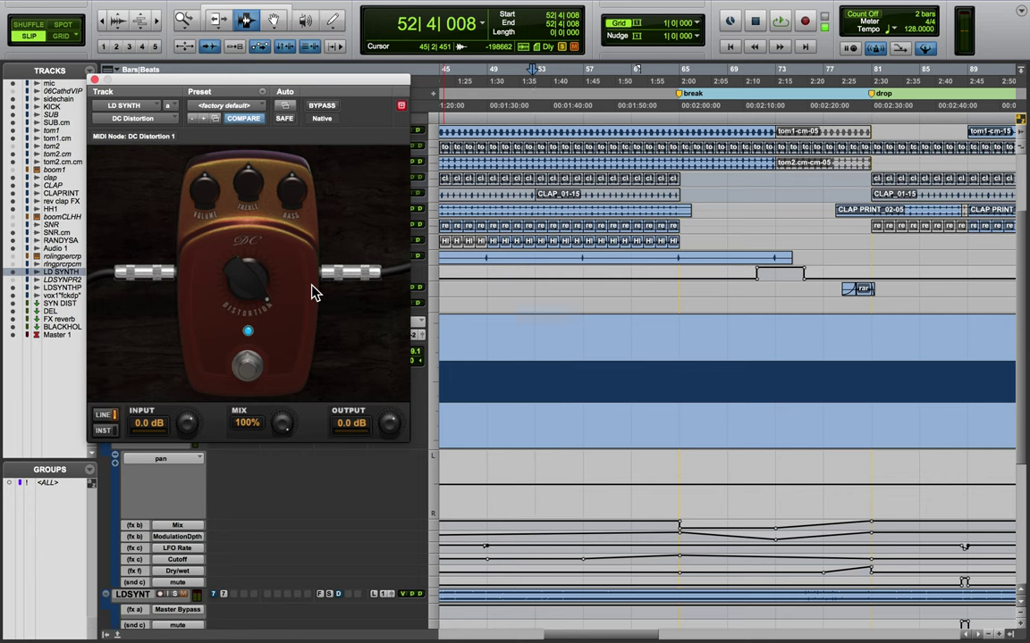
Check the DC Distortion amount, select LD SYNTH from bar 48 to bar 68, and close the plugin.
{"action": "left_click", "coordinate": [257, 272]}
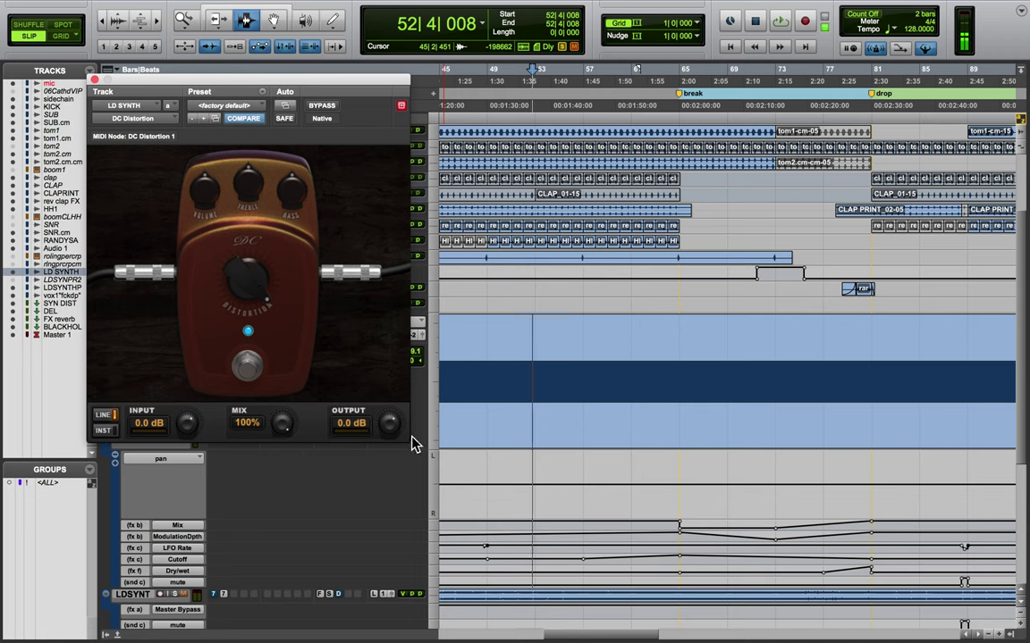
{"action": "left_click_drag", "start_coordinate": [476, 399], "coordinate": [717, 399]}
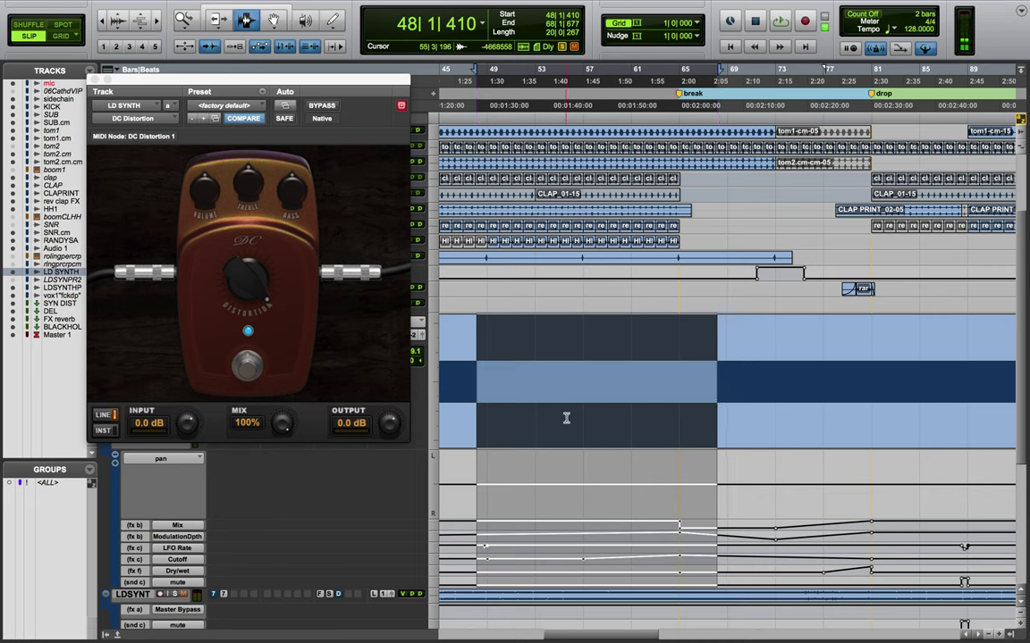
{"action": "left_click", "coordinate": [93, 80]}
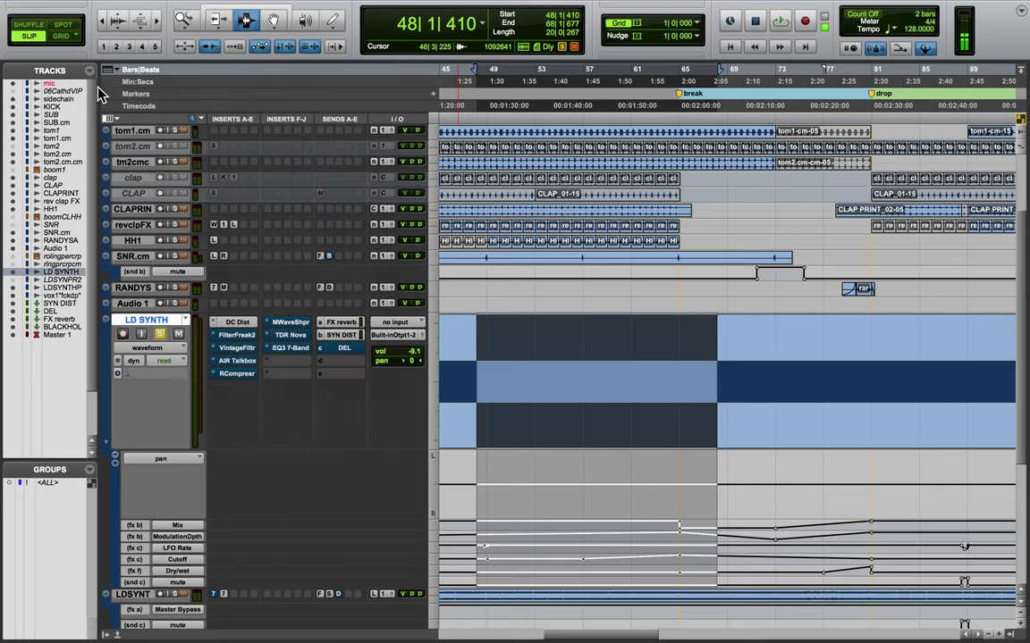
Review LD SYNTH's FilterFreak2 settings, audition from 47|4|684, and open the AIR Vintage Filter.
{"action": "left_click", "coordinate": [236, 336]}
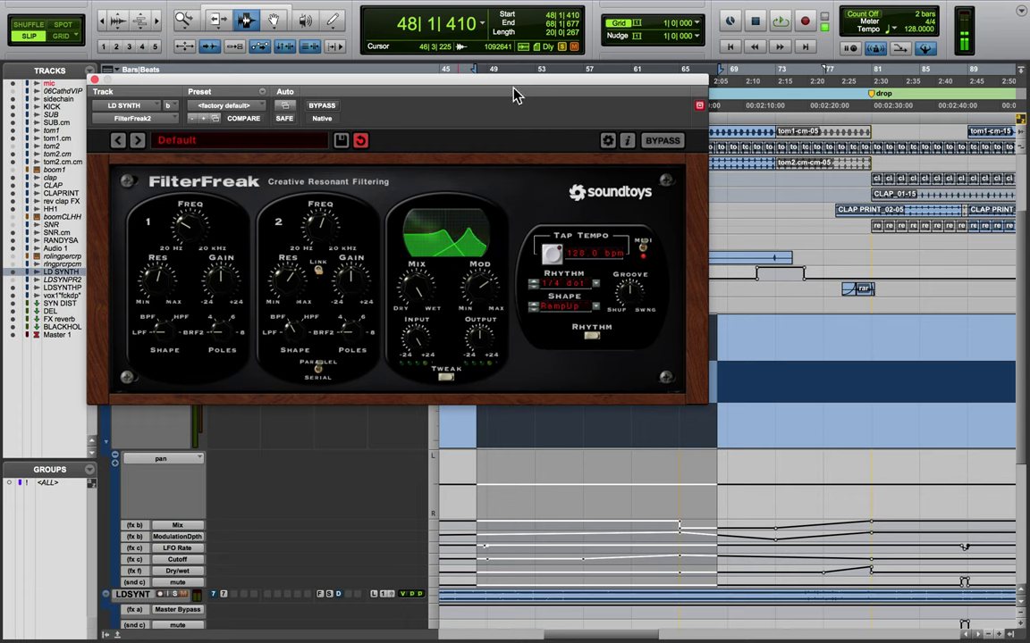
{"action": "left_click", "coordinate": [95, 80]}
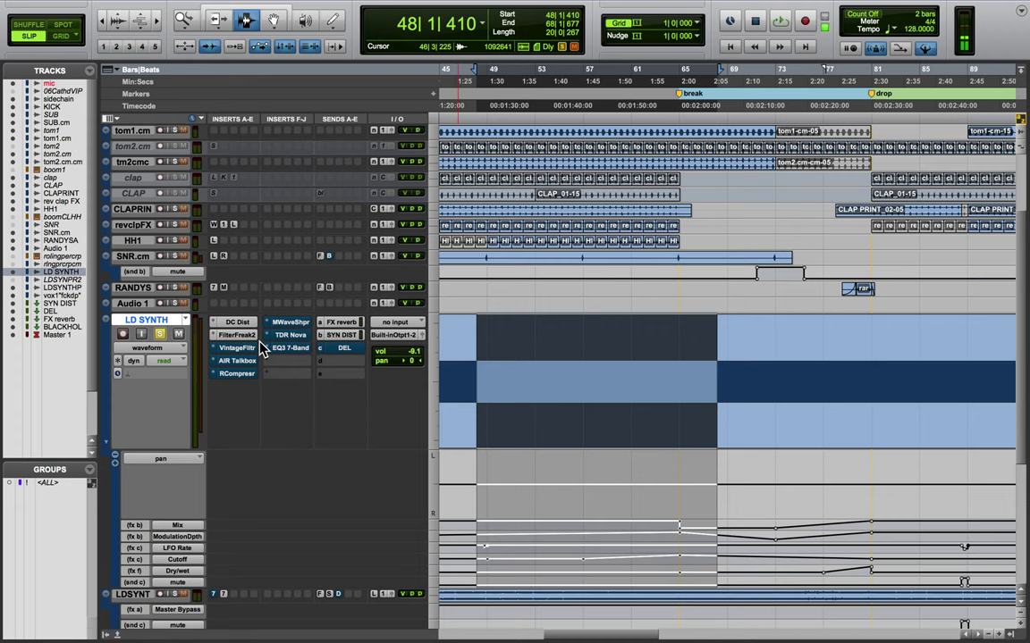
{"action": "left_click", "coordinate": [473, 390]}
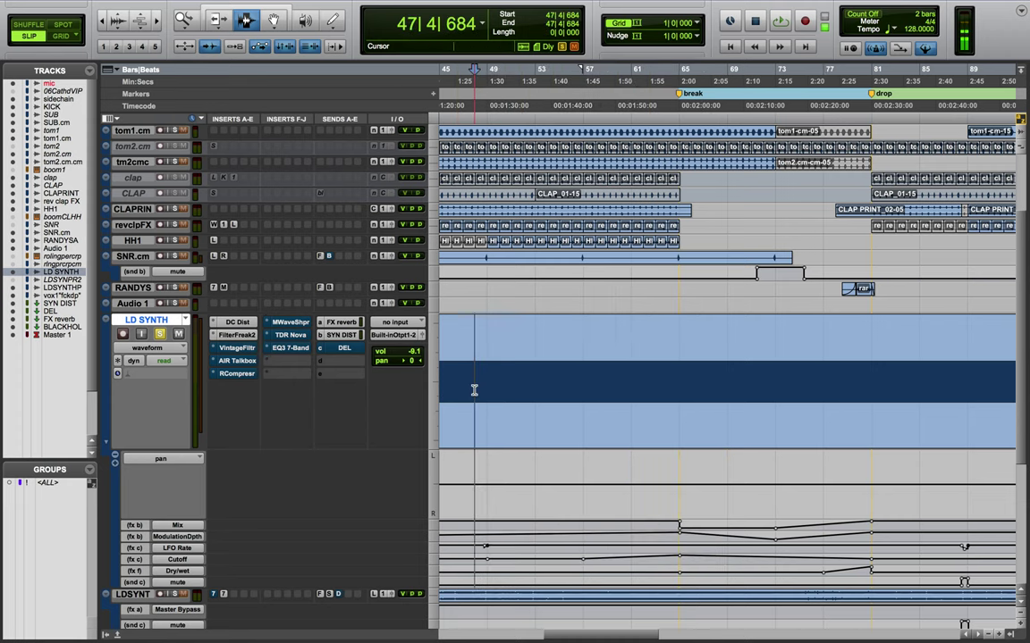
{"action": "key", "text": "space"}
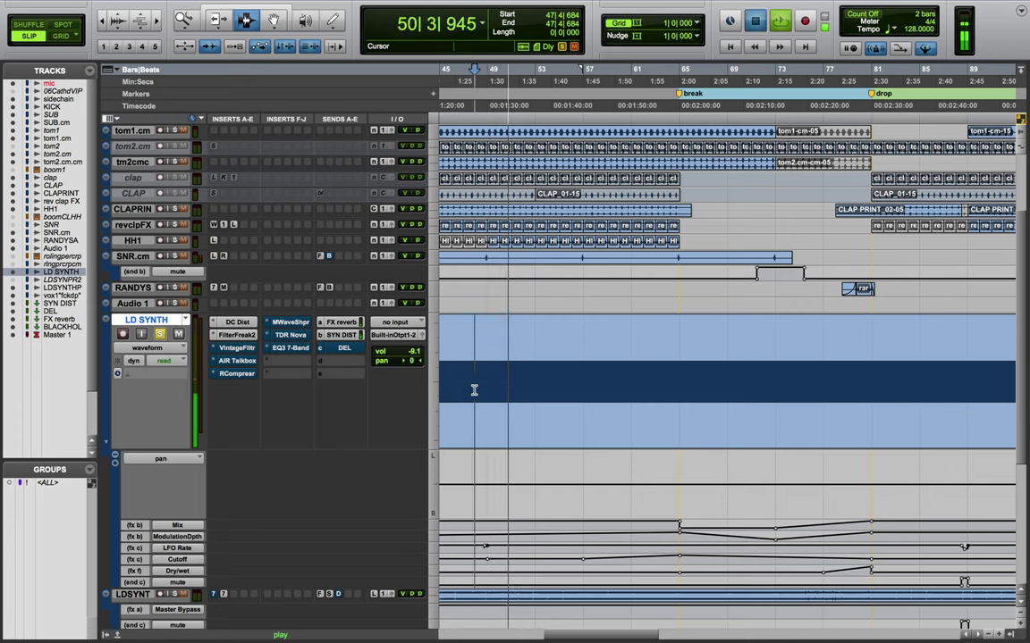
{"action": "key", "text": "space"}
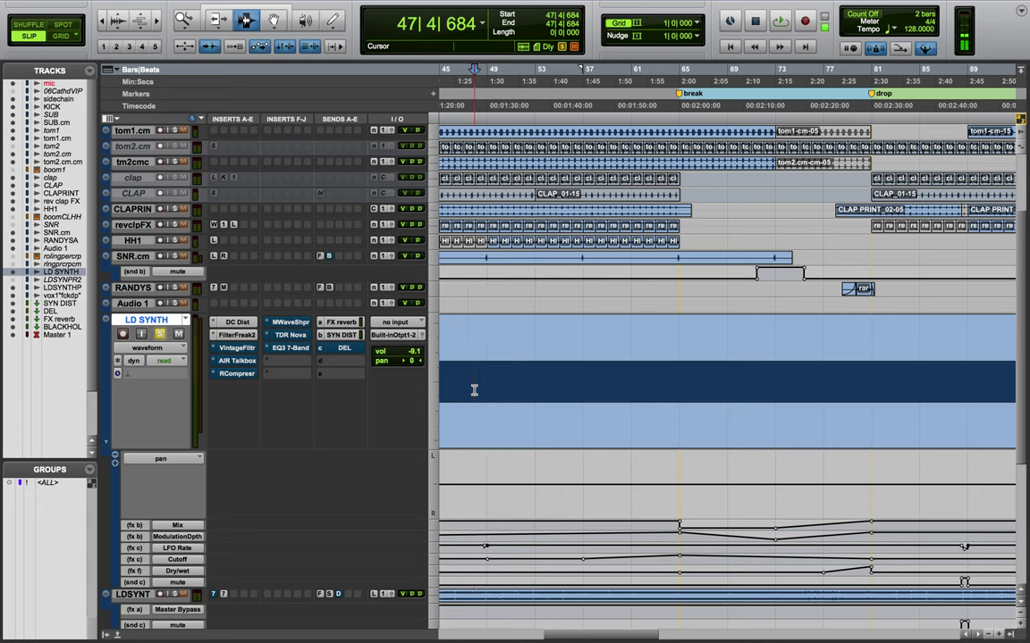
{"action": "left_click", "coordinate": [252, 353]}
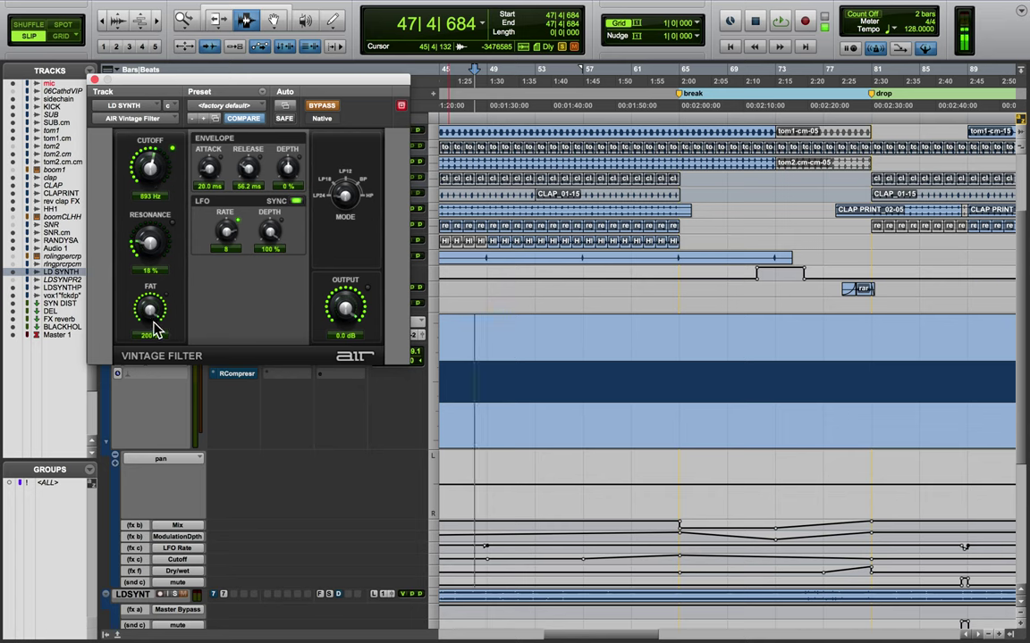
Re-enable the Vintage Filter, audition LD SYNTH with it active, and close the plugin window.
{"action": "left_click", "coordinate": [327, 107]}
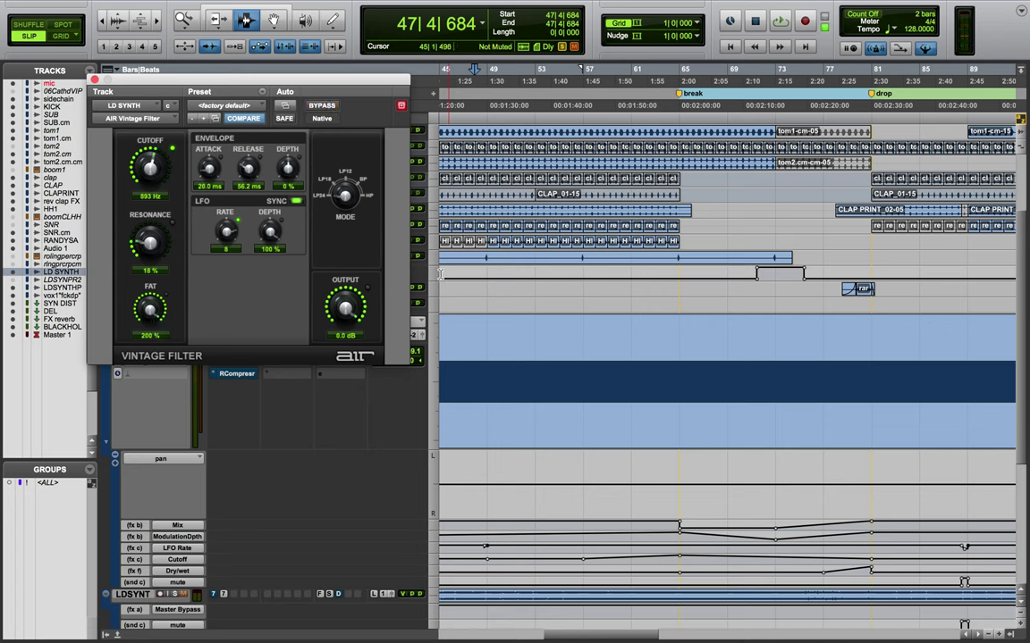
{"action": "key", "text": "space"}
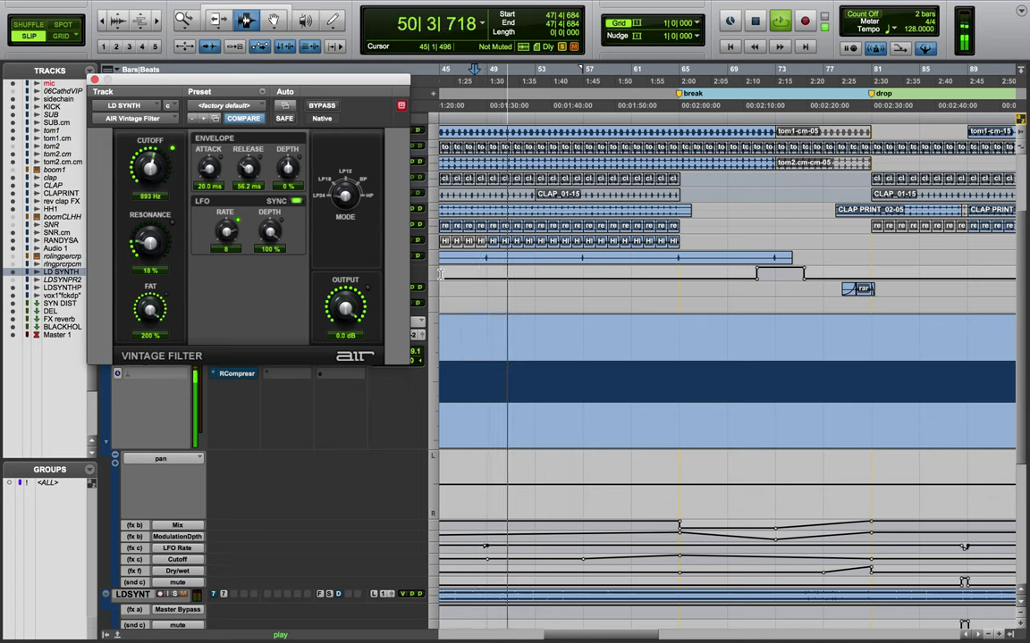
{"action": "key", "text": "space"}
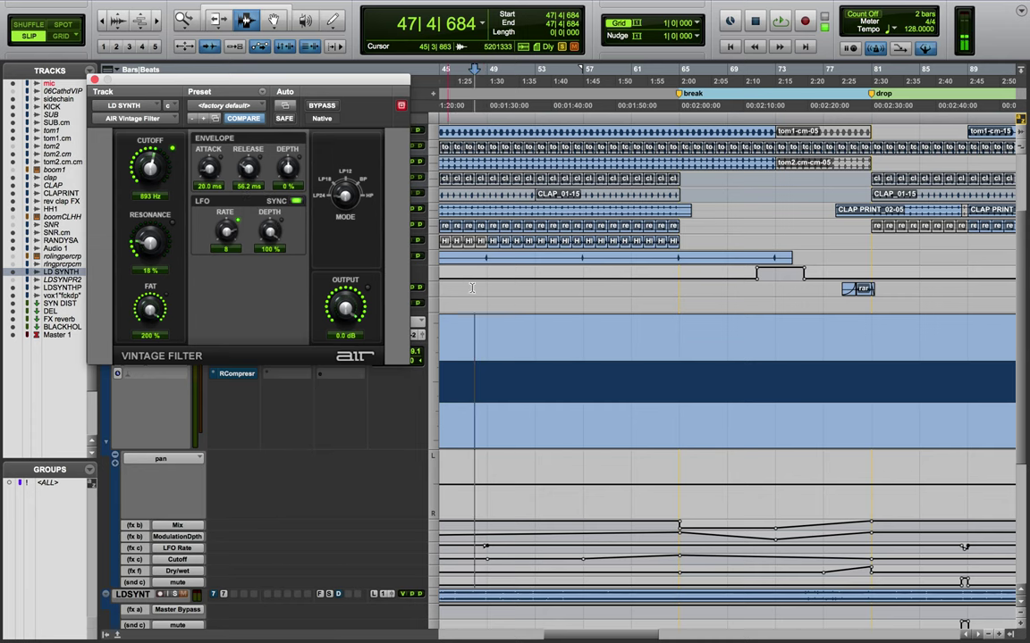
{"action": "left_click", "coordinate": [95, 80]}
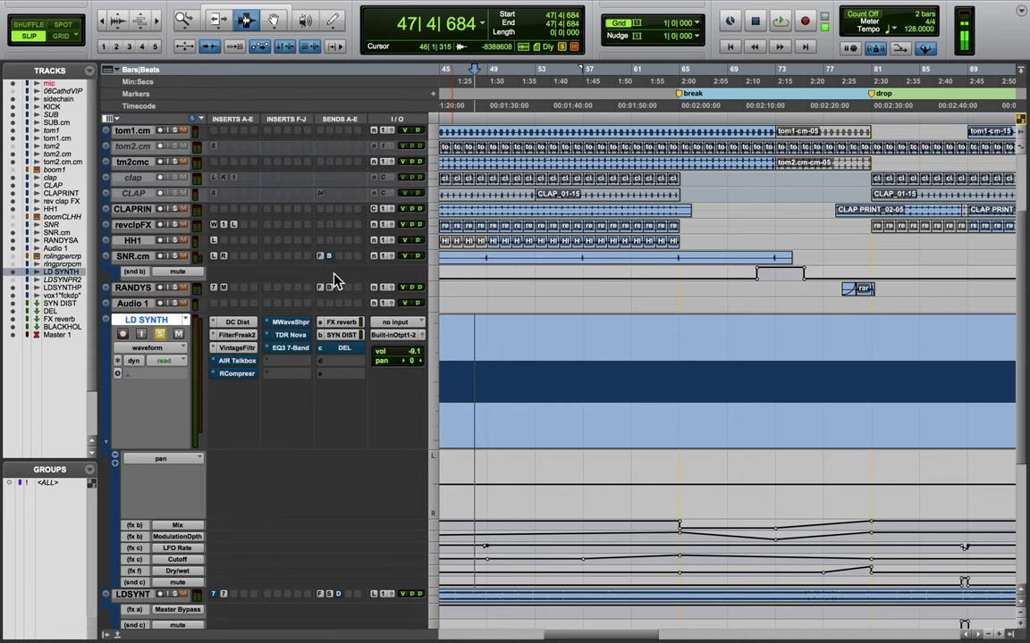
Open LD SYNTH's AIR Talkbox, take it off bypass, and audition it from bar 47.
{"action": "left_click", "coordinate": [238, 362]}
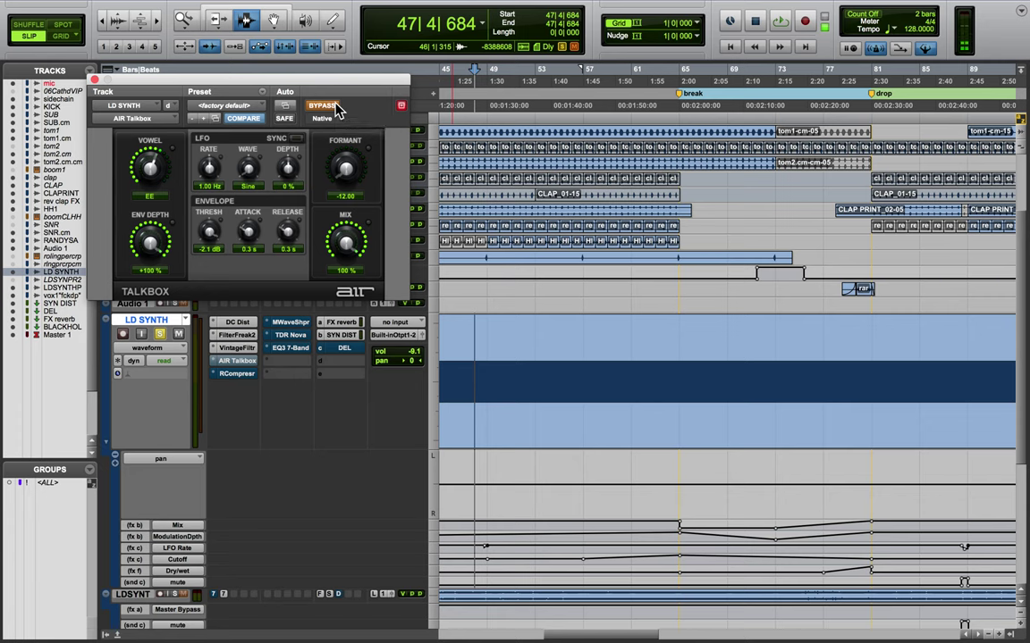
{"action": "left_click", "coordinate": [336, 108]}
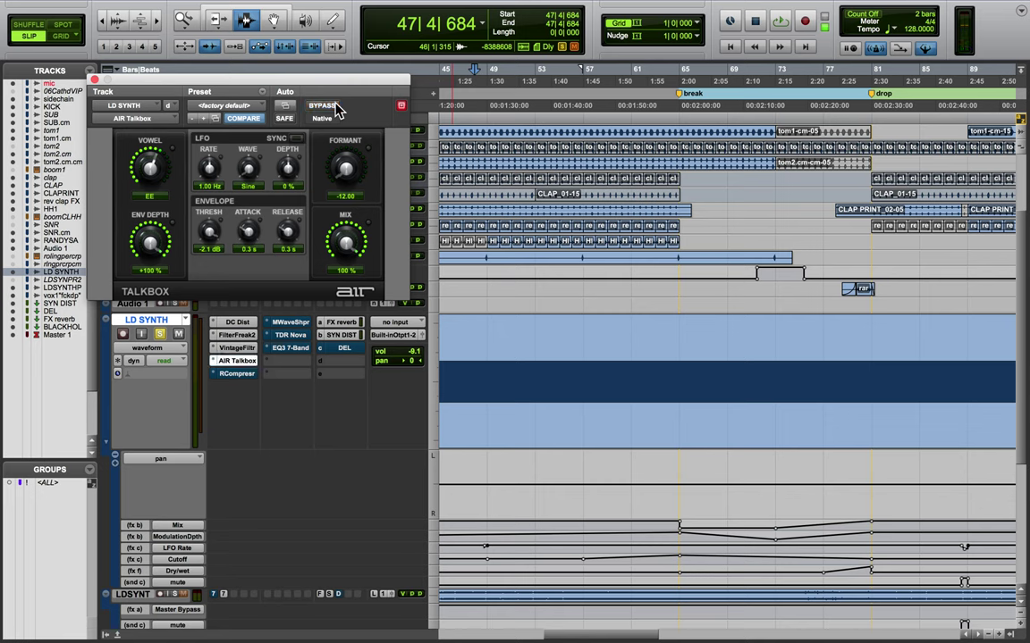
{"action": "key", "text": "space"}
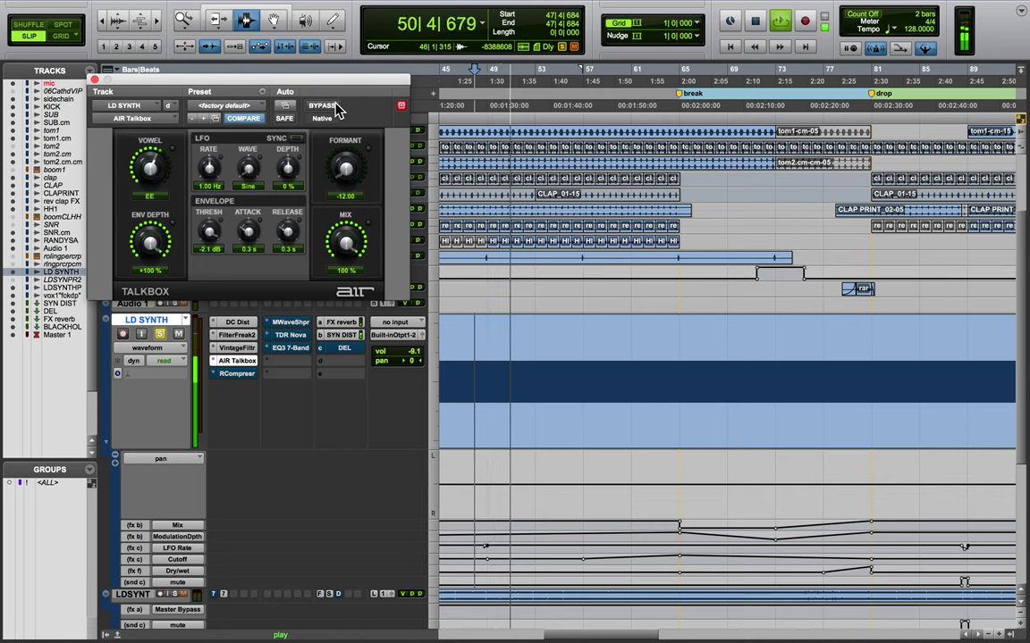
{"action": "key", "text": "space"}
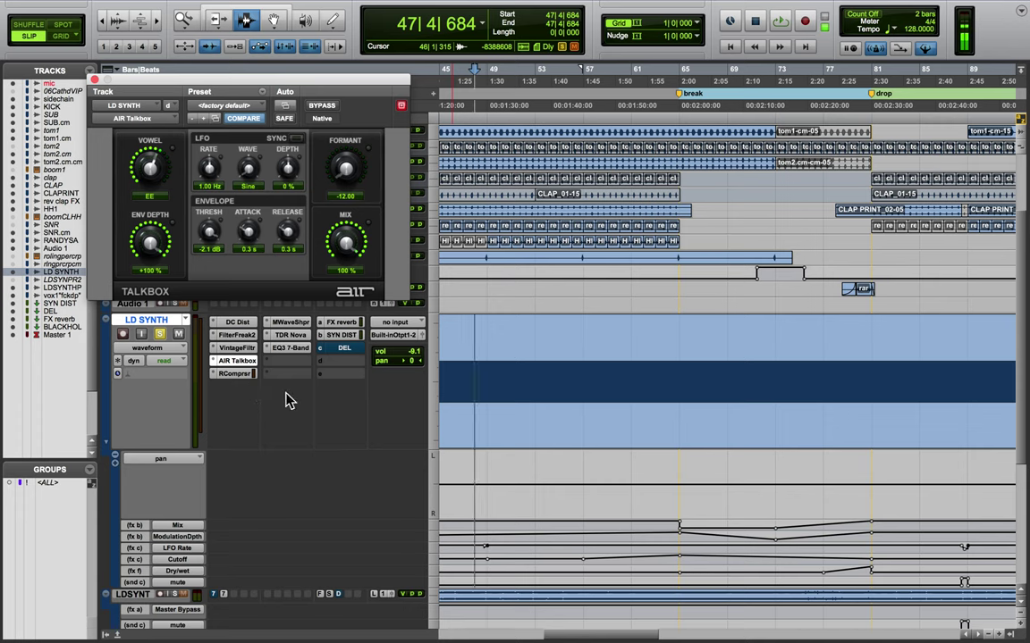
Check the MWaveShaper insert (24.0% dry/wet), then hide and deactivate the LD SYNTH track.
{"action": "left_click", "coordinate": [302, 327]}
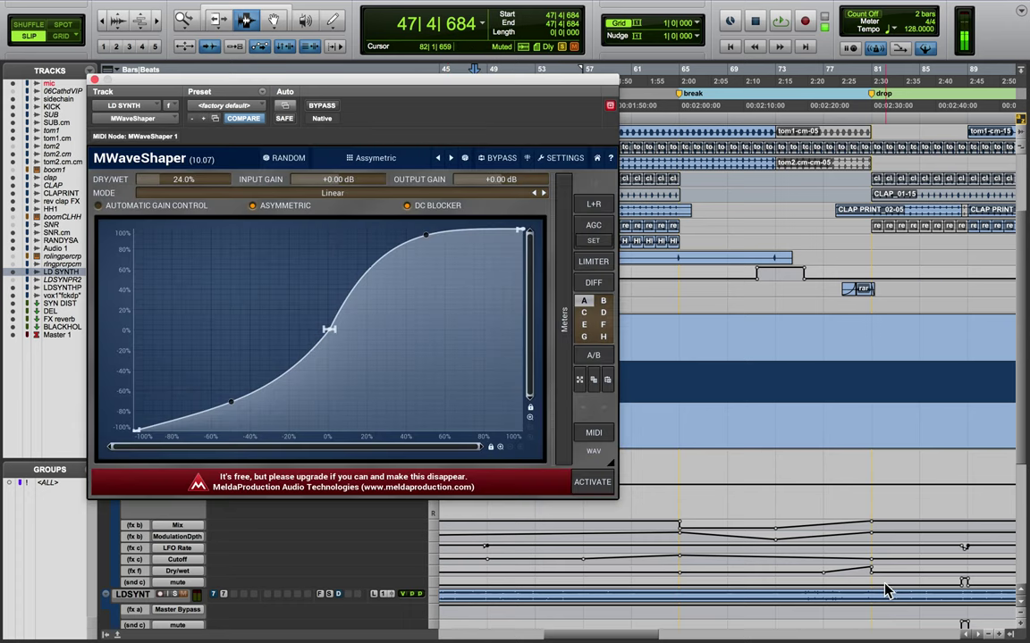
{"action": "scroll", "coordinate": [884, 589], "scroll_direction": "right", "scroll_amount": 2}
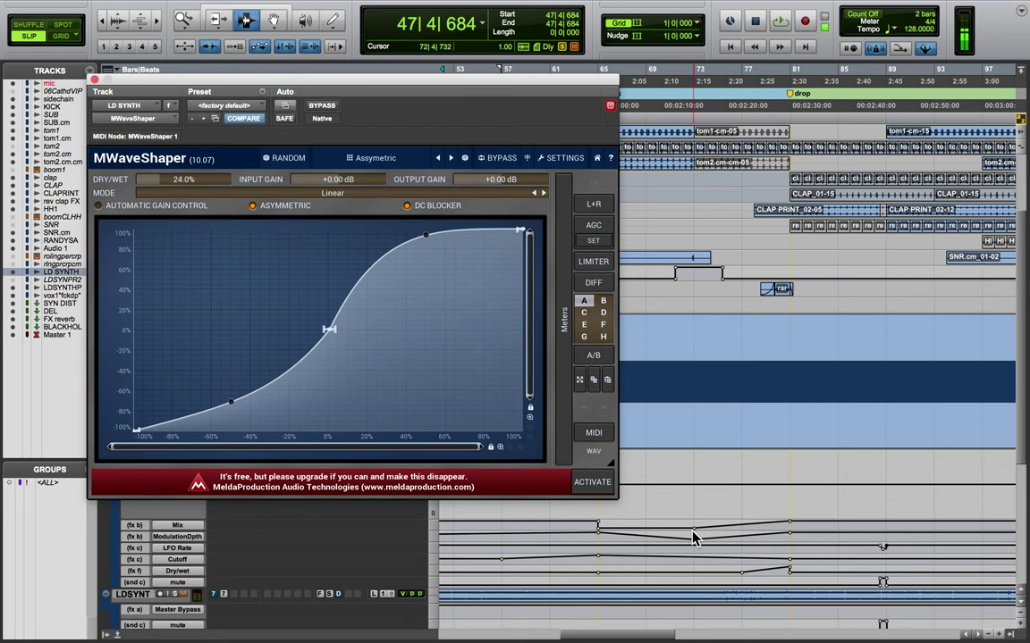
{"action": "left_click", "coordinate": [95, 81]}
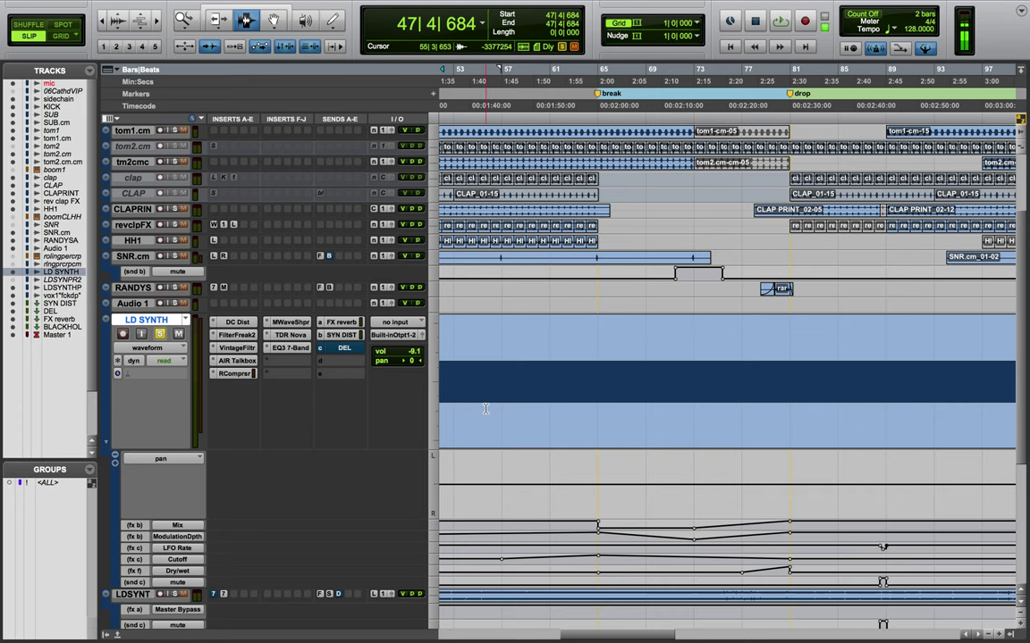
{"action": "scroll", "coordinate": [331, 367], "scroll_direction": "down", "scroll_amount": 3}
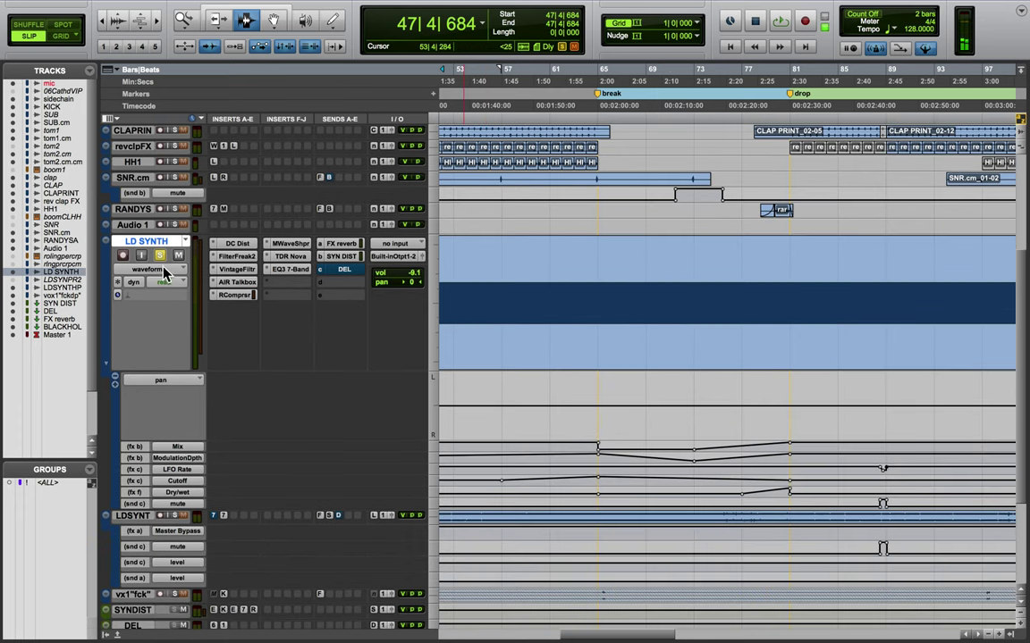
{"action": "right_click", "coordinate": [166, 248]}
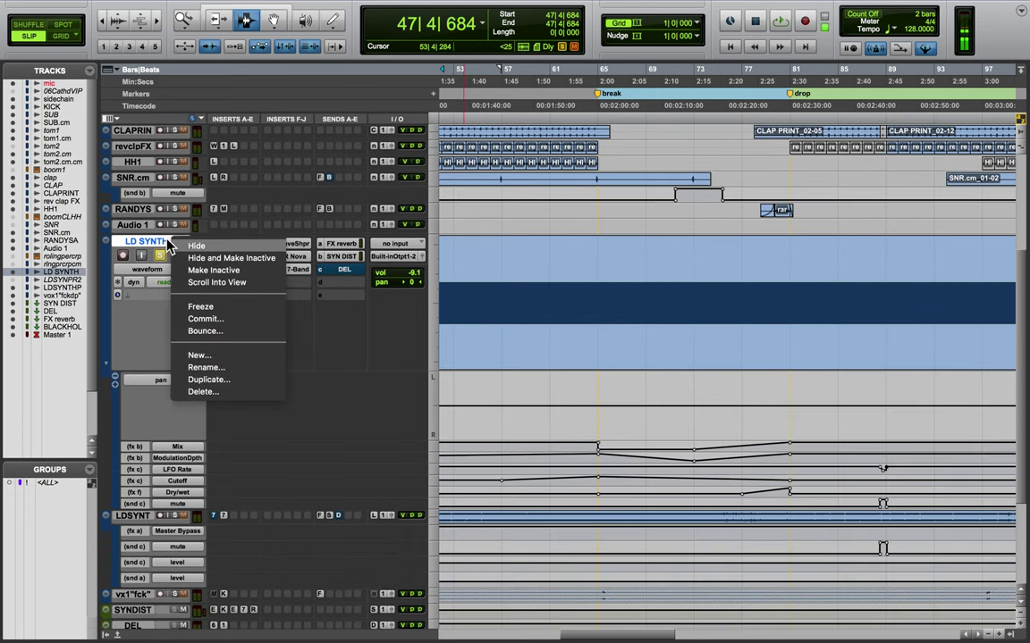
{"action": "left_click", "coordinate": [193, 258]}
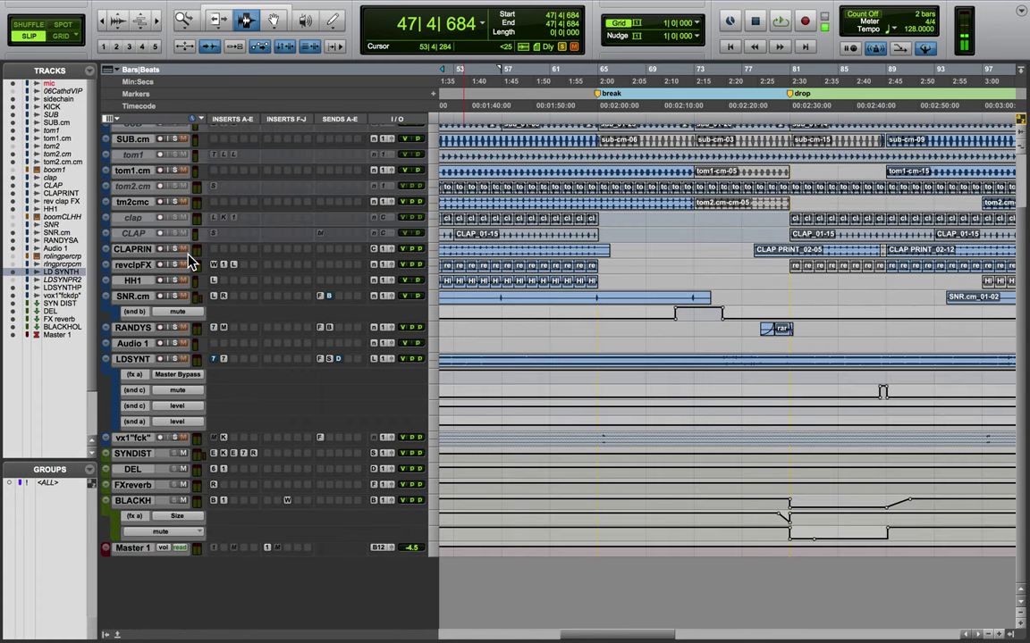
Set the LDSYNTHPRINT track height to jumbo to show its printed waveform.
{"action": "left_click", "coordinate": [134, 359]}
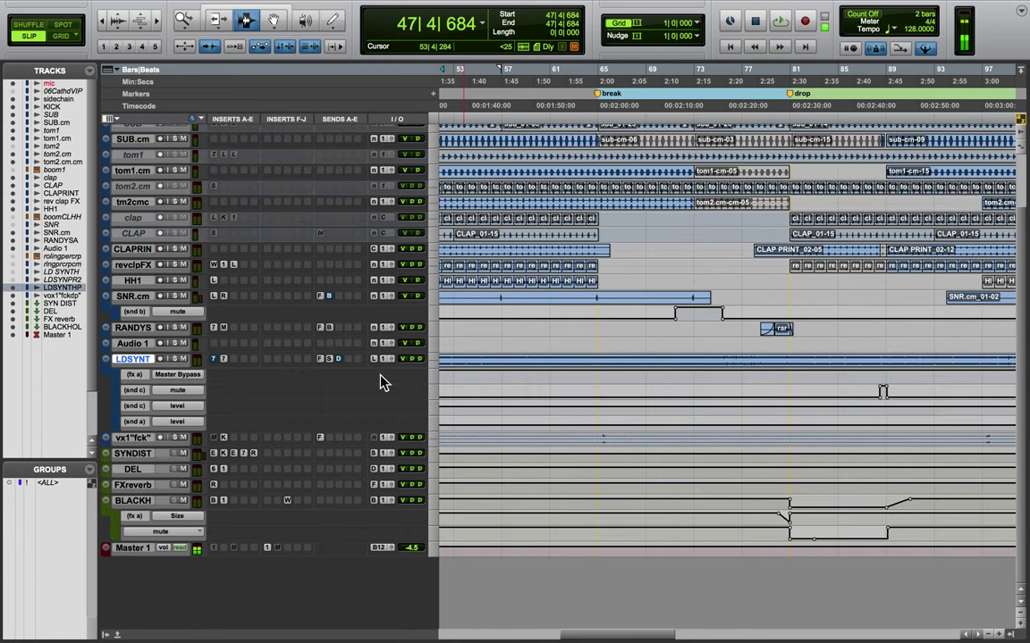
{"action": "left_click", "coordinate": [433, 359]}
{"action": "left_click", "coordinate": [456, 395]}
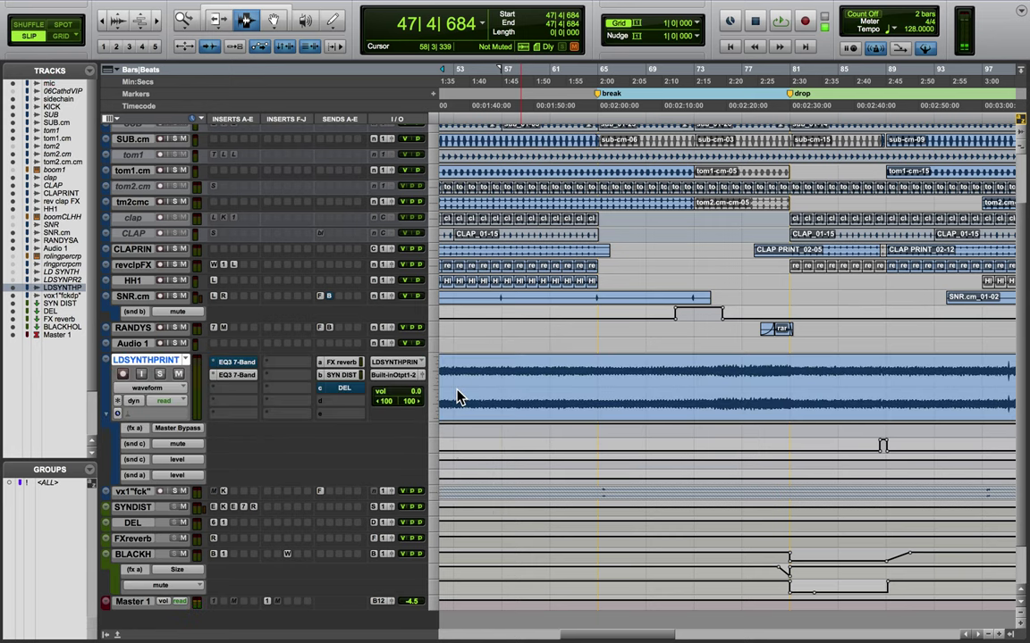
{"action": "left_click", "coordinate": [436, 393]}
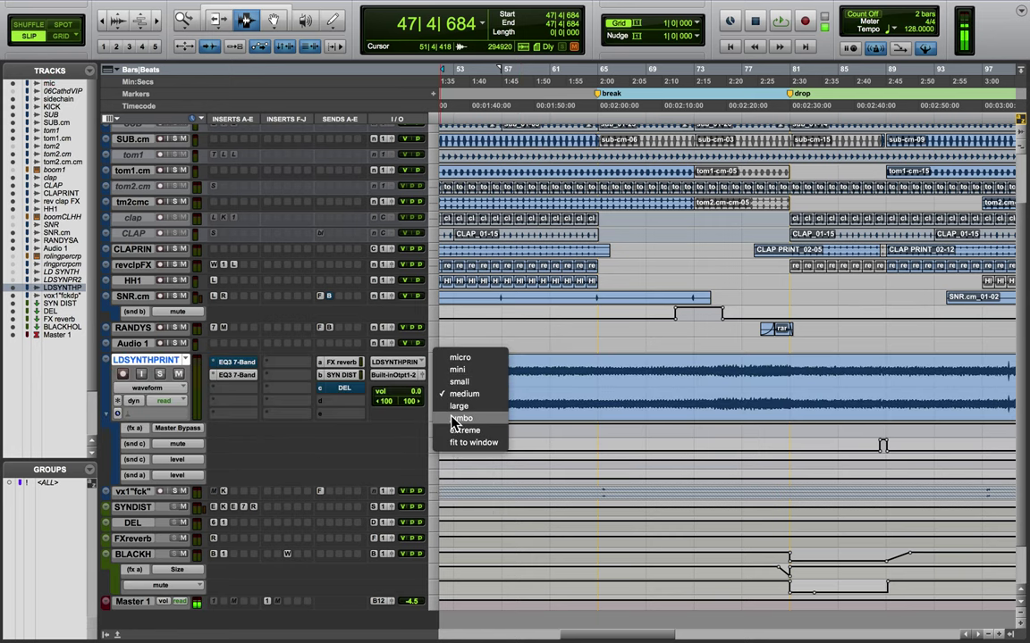
{"action": "left_click", "coordinate": [455, 419]}
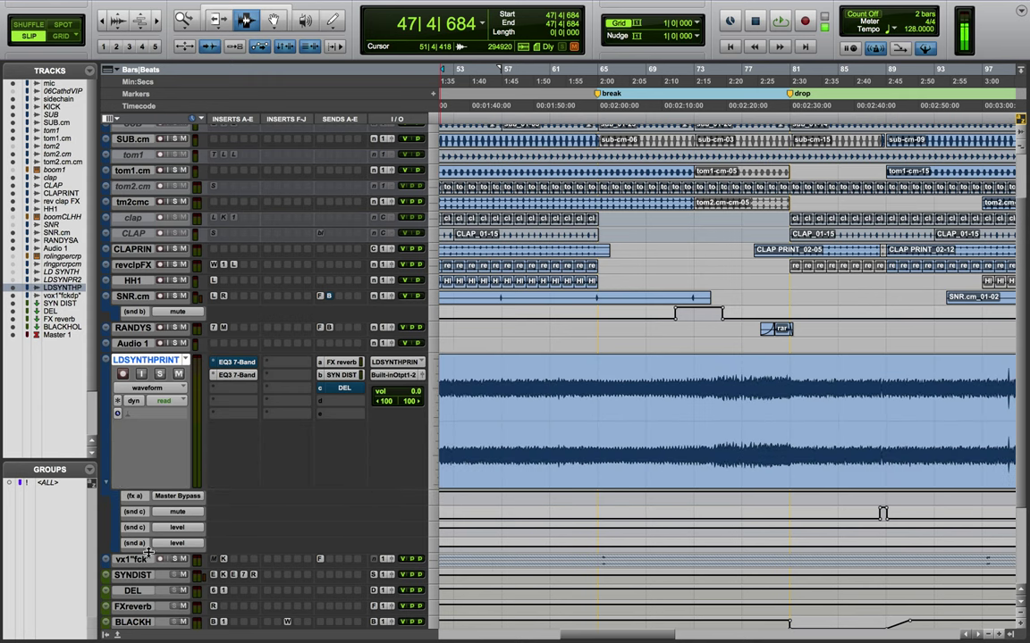
{"action": "left_click", "coordinate": [134, 575]}
Set the SYN DIST track height to medium.
{"action": "left_click", "coordinate": [435, 575]}
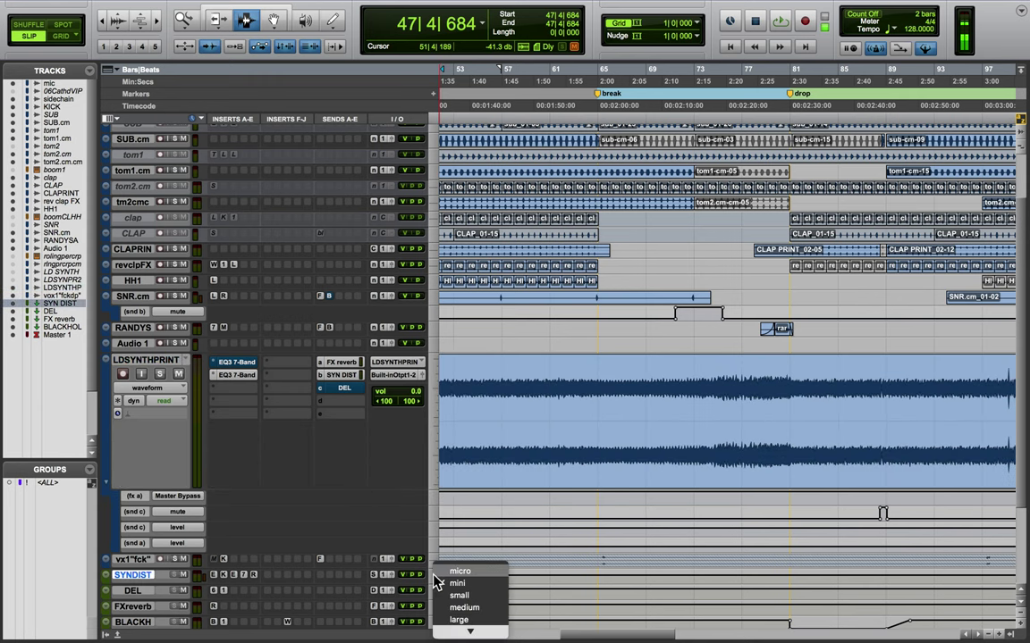
{"action": "left_click", "coordinate": [455, 608]}
{"action": "scroll", "coordinate": [277, 542], "scroll_direction": "down", "scroll_amount": 2}
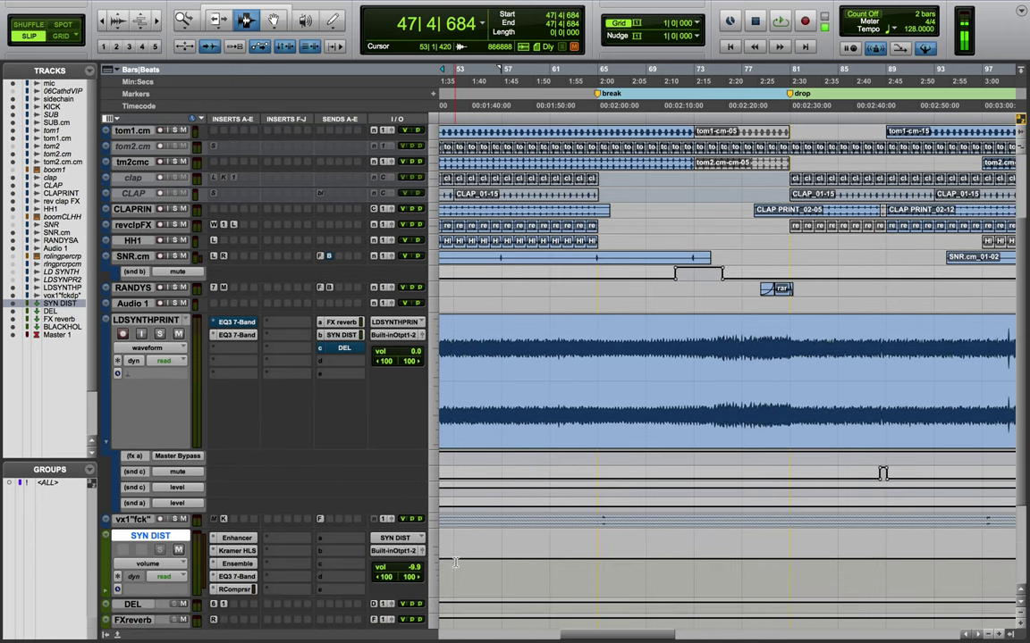
Review SYN DIST's Enhancer, Kramer HLS and Ensemble plugin windows, closing each afterwards.
{"action": "left_click", "coordinate": [234, 538]}
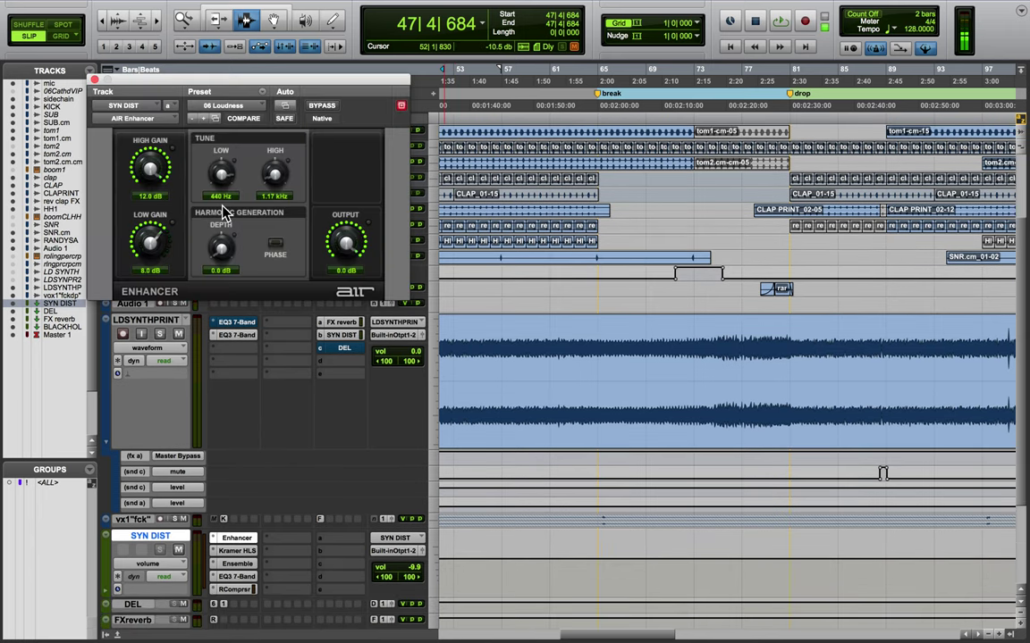
{"action": "left_click", "coordinate": [256, 552]}
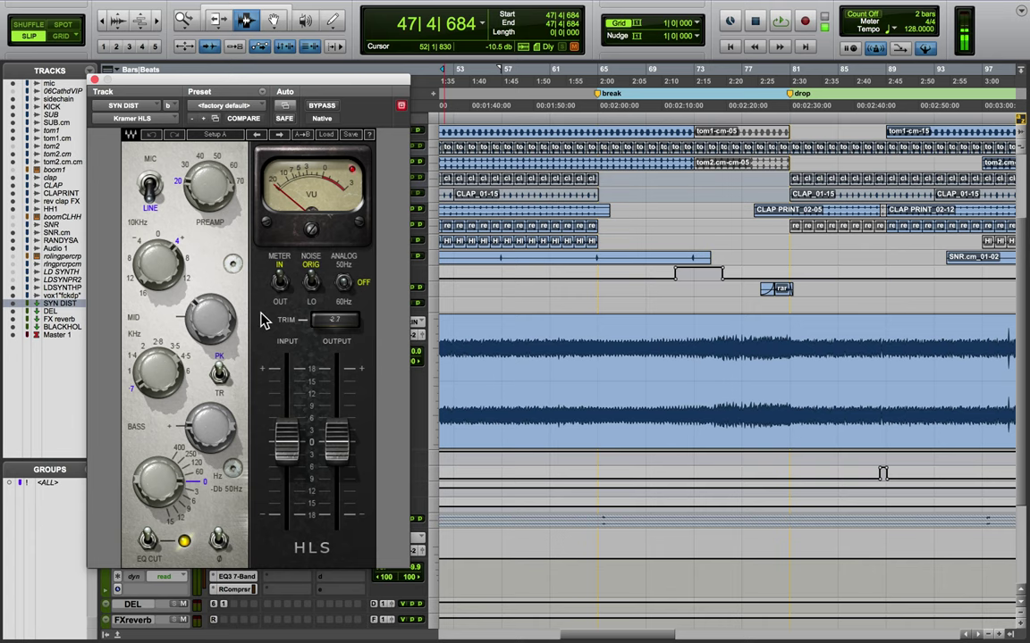
{"action": "mouse_move", "coordinate": [210, 319]}
{"action": "left_click", "coordinate": [94, 82]}
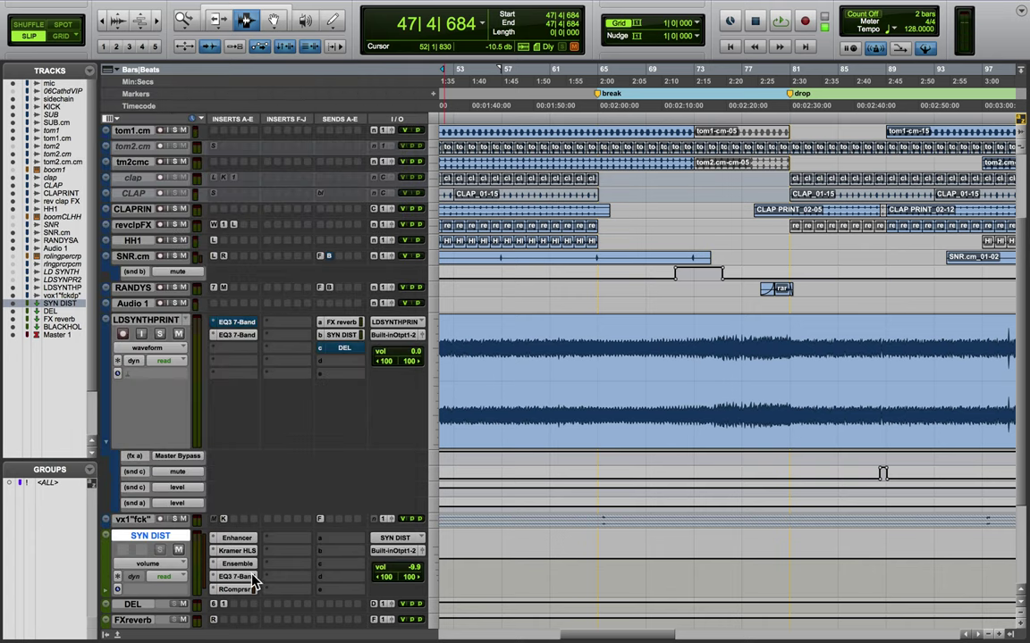
{"action": "left_click", "coordinate": [237, 564]}
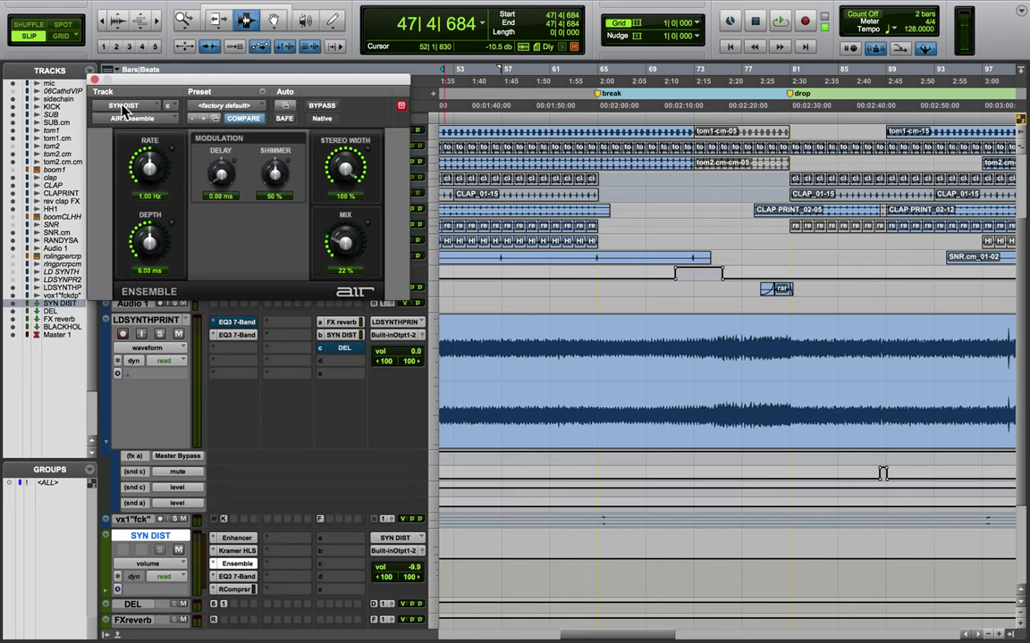
{"action": "left_click", "coordinate": [94, 81]}
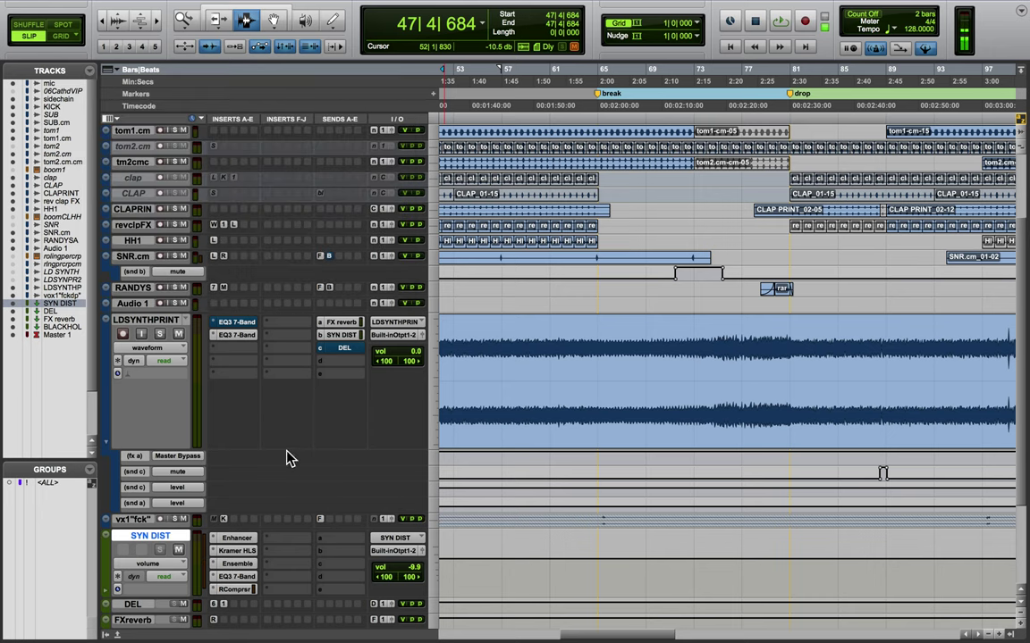
Set the play start to 74|4|828 on LDSYNTHPRINT and solo that track.
{"action": "left_click", "coordinate": [715, 402]}
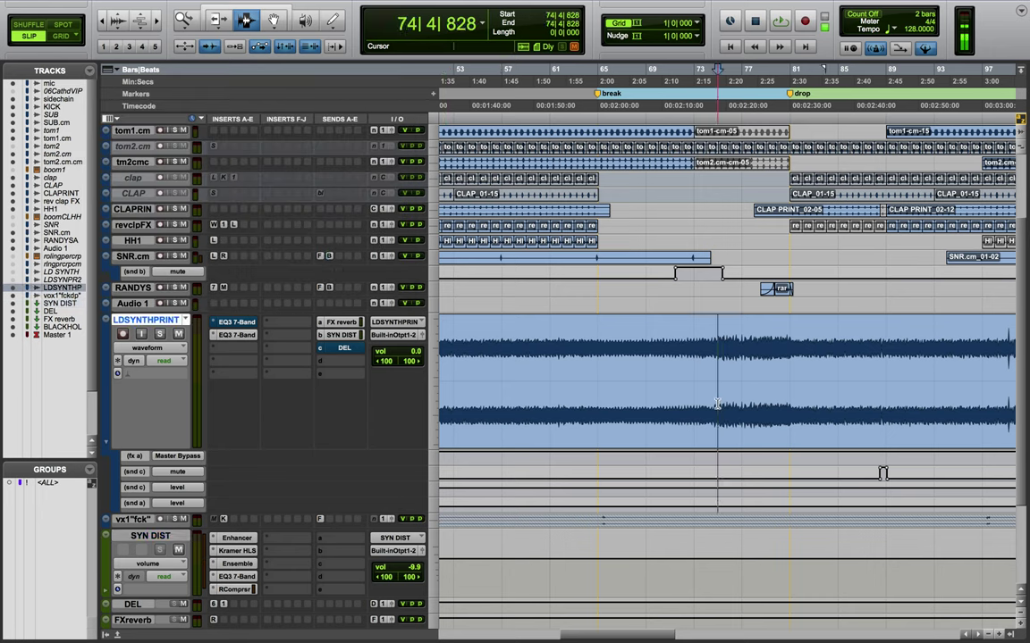
{"action": "left_click", "coordinate": [161, 334]}
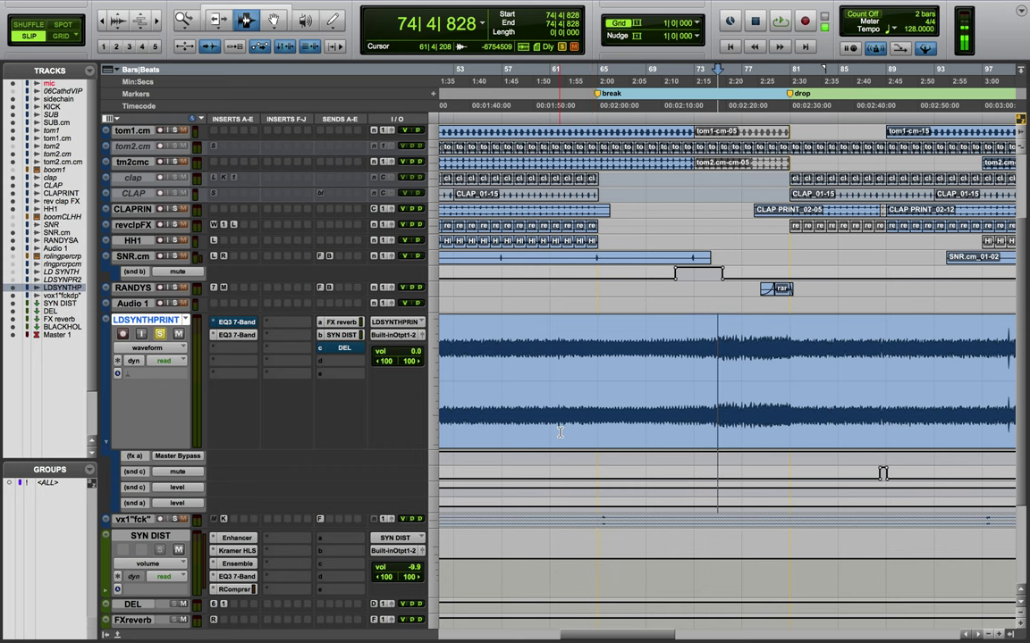
{"action": "key", "text": "super+bracketleft"}
{"action": "key", "text": "super+bracketleft"}
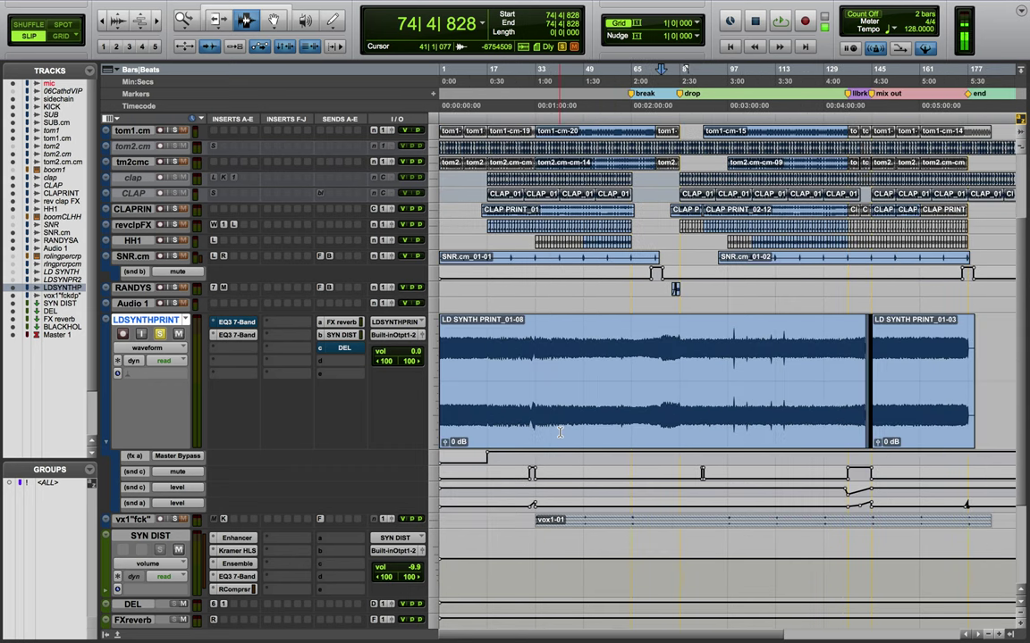
{"action": "left_click", "coordinate": [855, 410]}
{"action": "key", "text": "super+bracketright"}
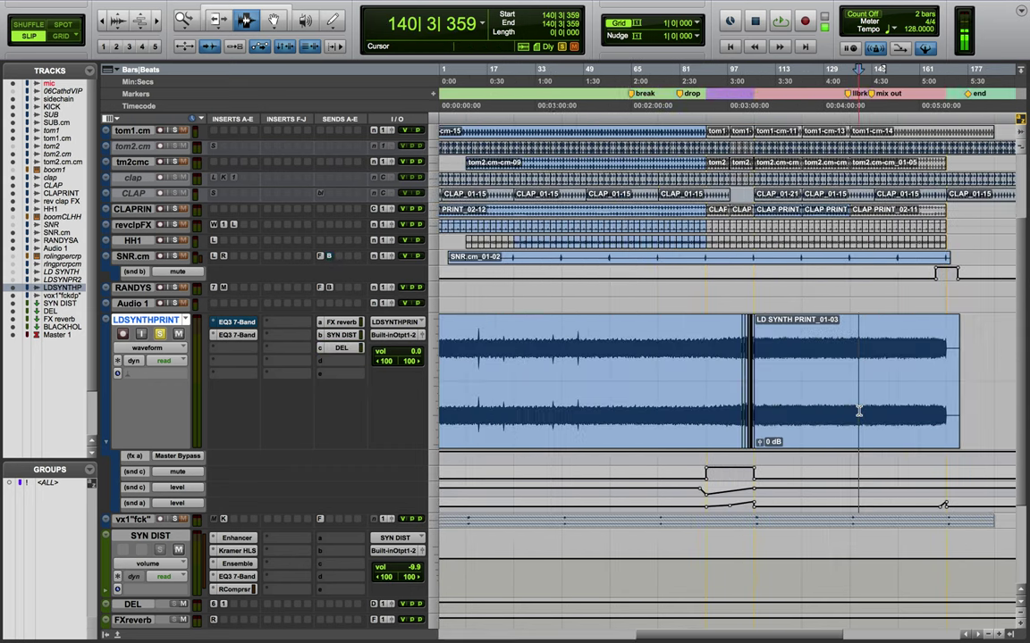
{"action": "key", "text": "super+bracketright"}
{"action": "key", "text": "super+bracketright"}
{"action": "key", "text": "super+bracketright"}
{"action": "key", "text": "super+bracketright"}
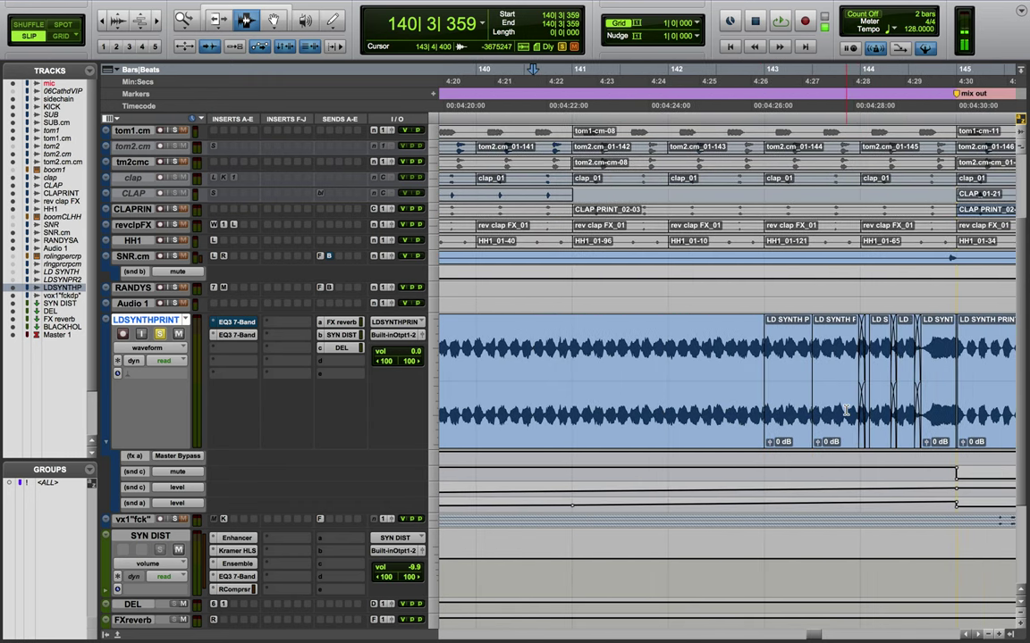
{"action": "scroll", "coordinate": [845, 410], "scroll_direction": "right", "scroll_amount": 2}
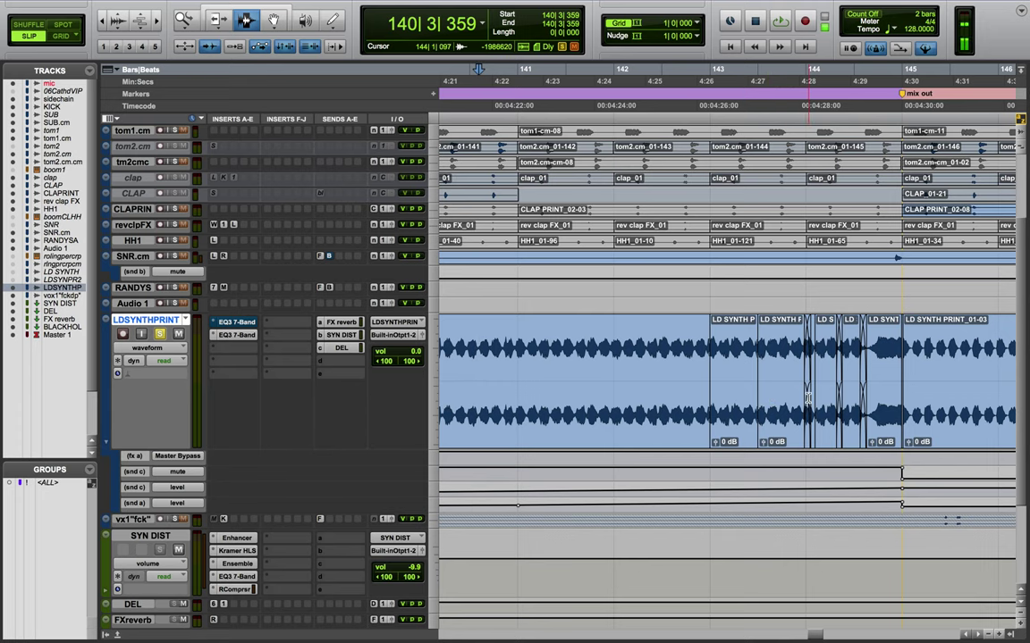
{"action": "double_click", "coordinate": [810, 397]}
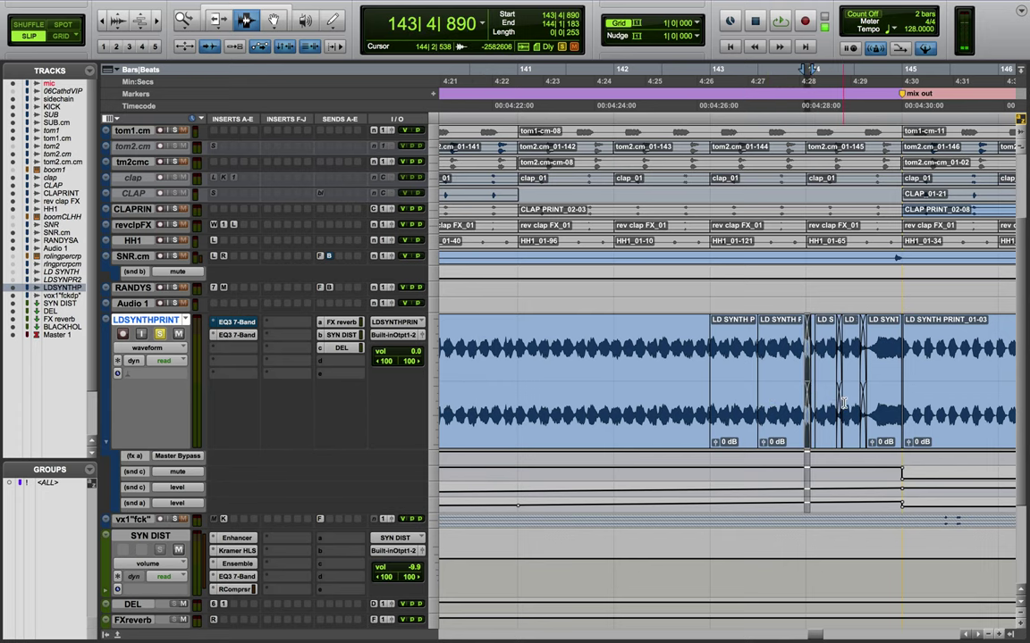
{"action": "double_click", "coordinate": [840, 402]}
{"action": "scroll", "coordinate": [804, 398], "scroll_direction": "right", "scroll_amount": 2}
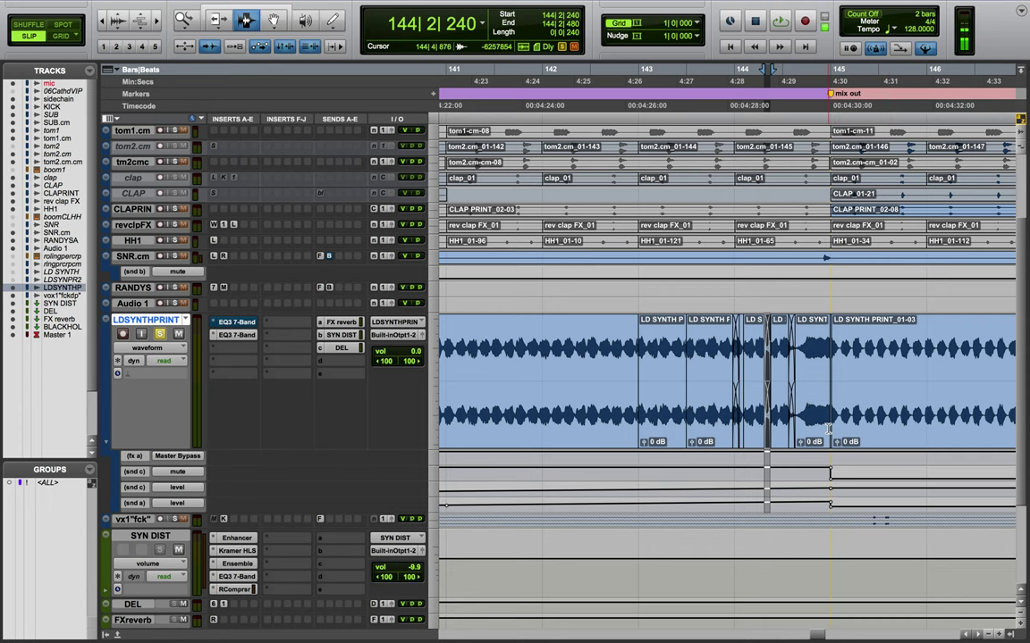
{"action": "key", "text": "alt+a"}
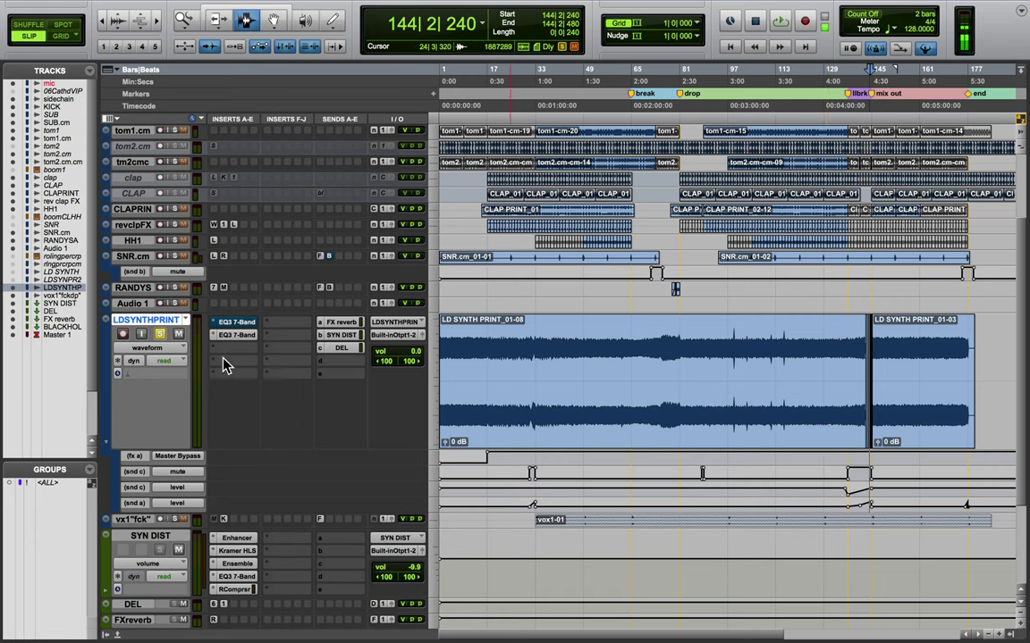
Unsolo LDSYNTHPRINT and make the RANDYSAVAGE track taller.
{"action": "left_click", "coordinate": [158, 334]}
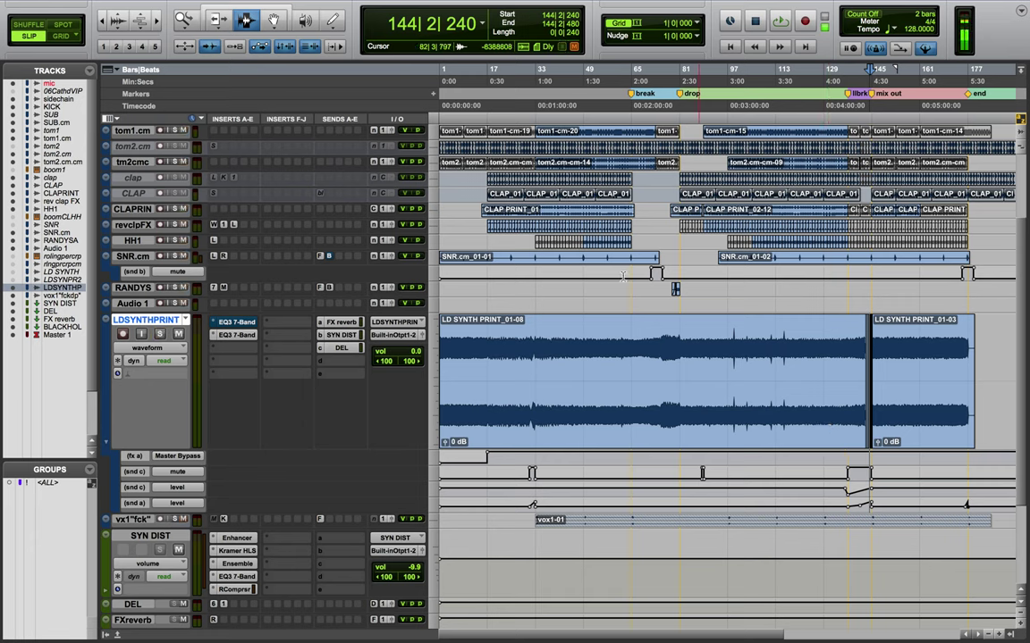
{"action": "left_click", "coordinate": [442, 291]}
{"action": "left_click", "coordinate": [459, 336]}
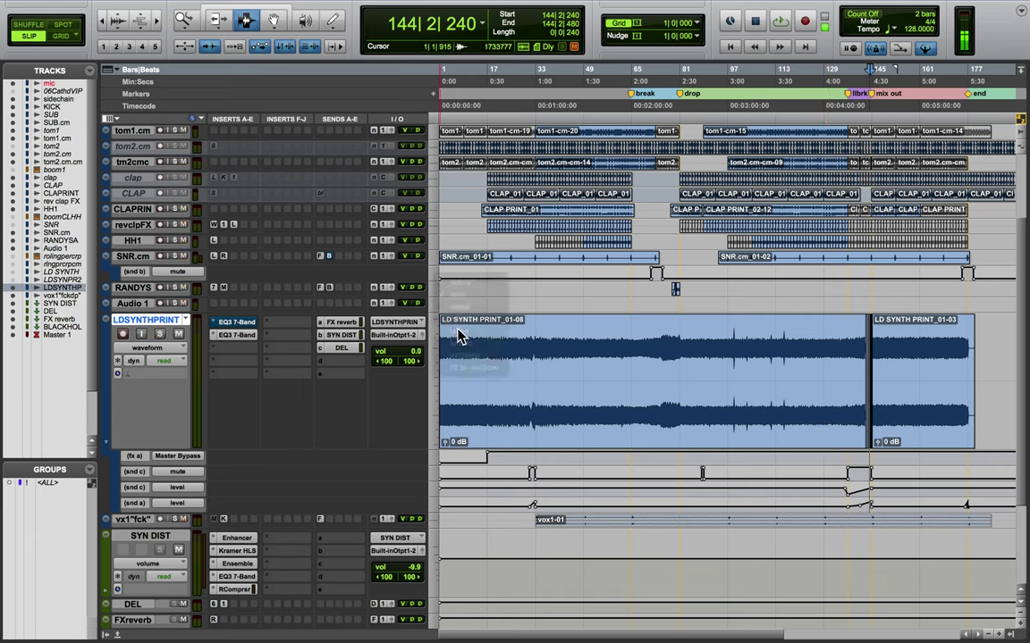
Solo the RANDYSAVAGE vocal track and place the edit point at 79|4|380.
{"action": "left_click", "coordinate": [159, 305]}
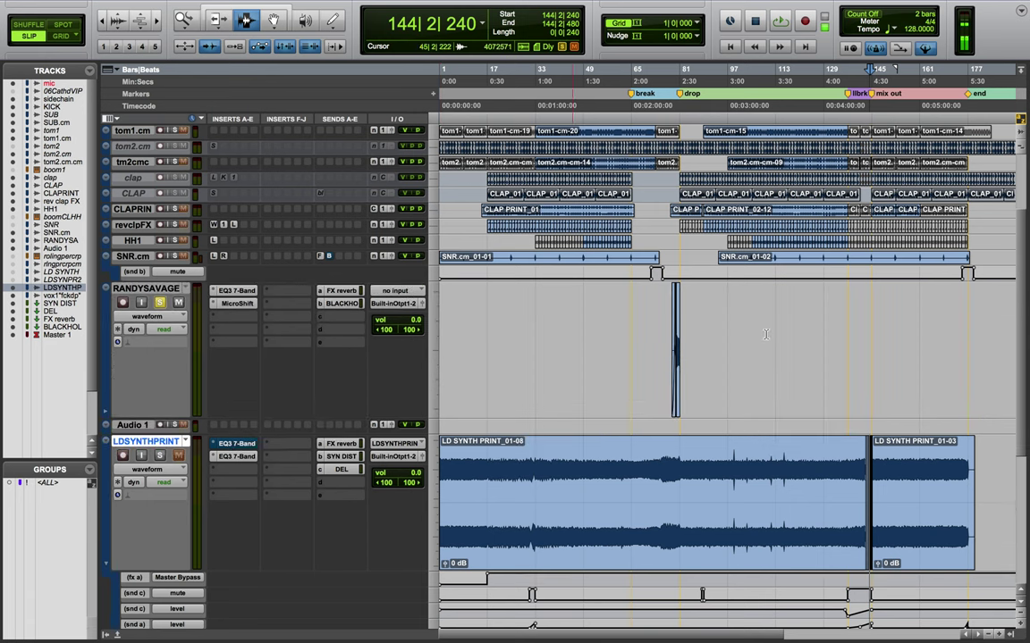
{"action": "left_click", "coordinate": [676, 361]}
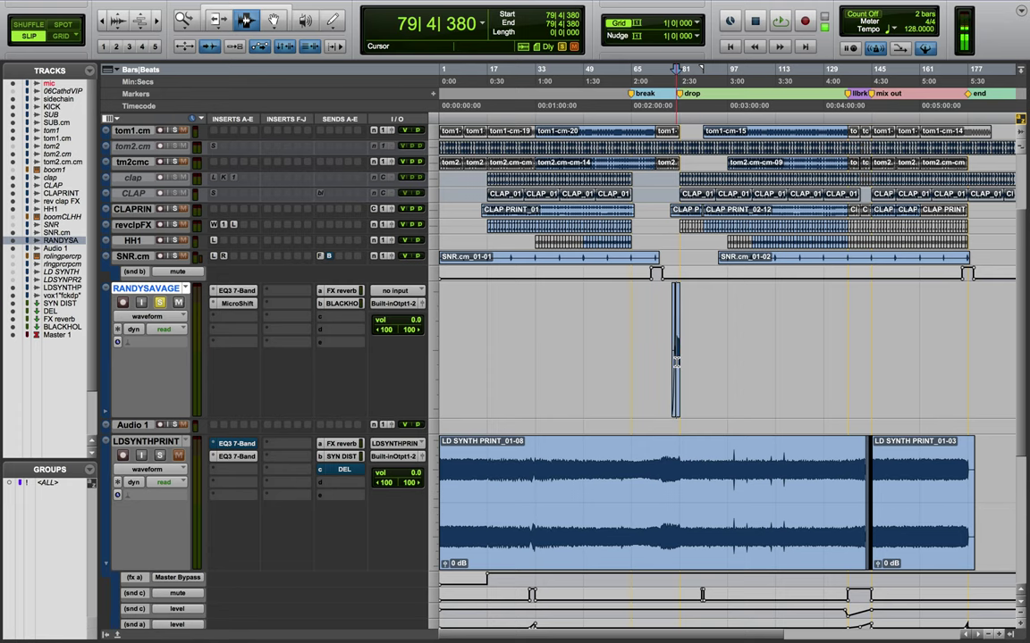
{"action": "scroll", "coordinate": [676, 361], "scroll_direction": "up", "scroll_amount": 5}
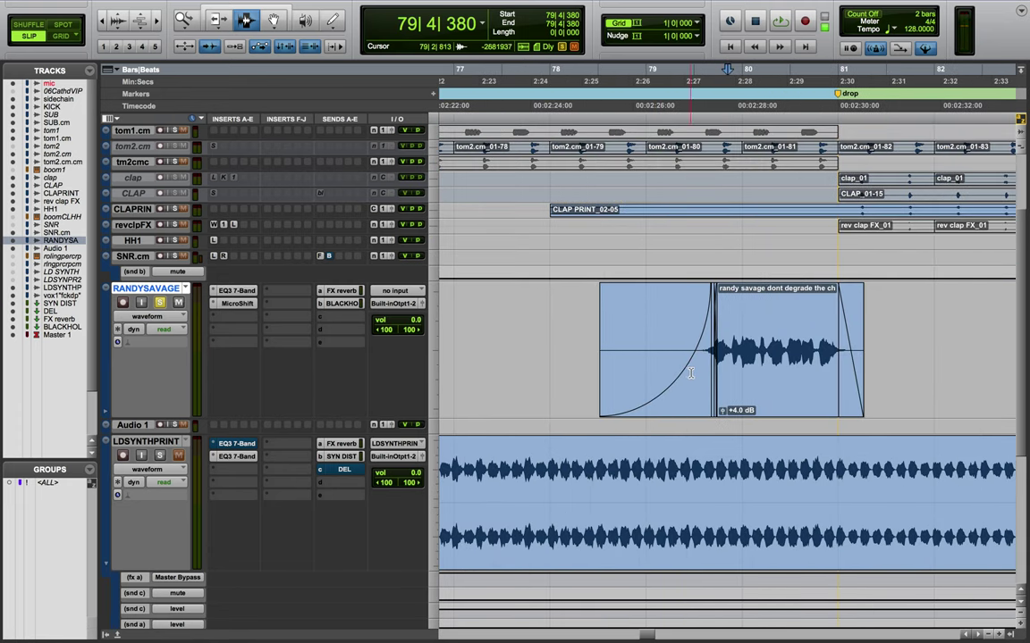
{"action": "left_click", "coordinate": [618, 359]}
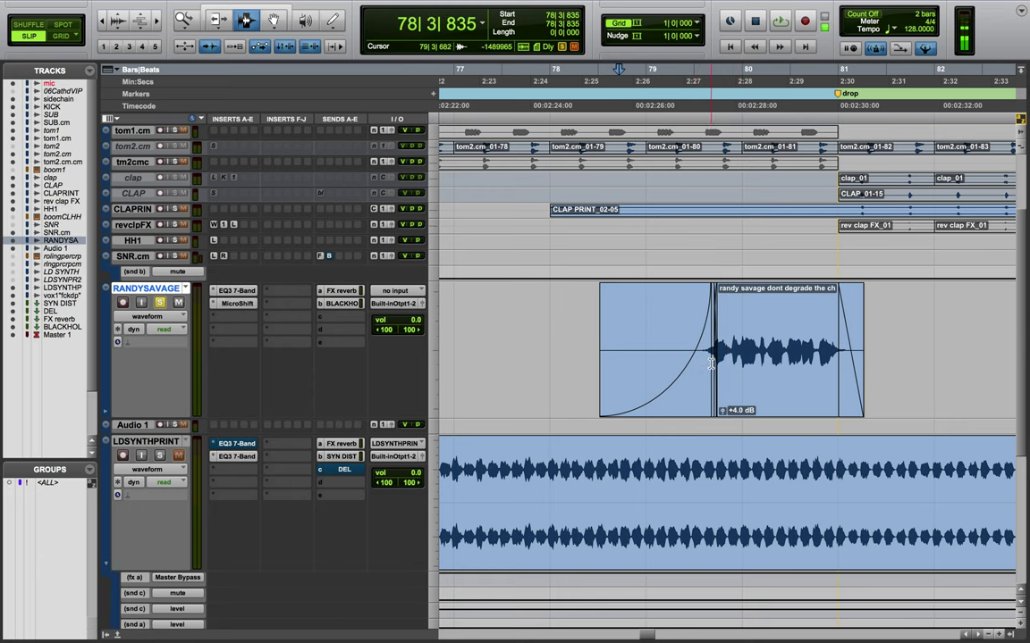
{"action": "left_click_drag", "start_coordinate": [673, 357], "coordinate": [491, 353]}
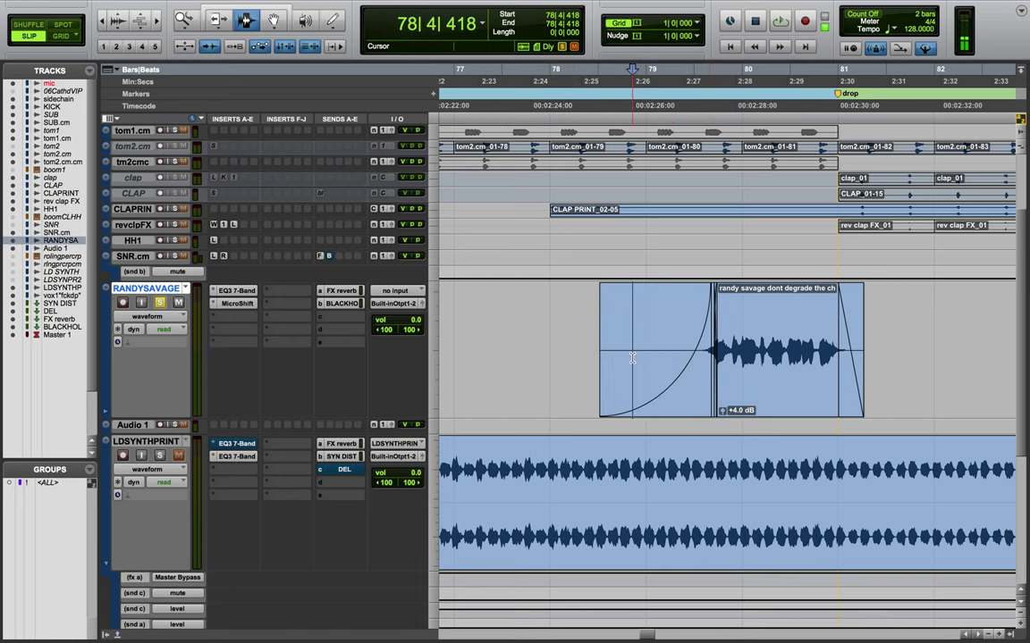
{"action": "key", "text": "space"}
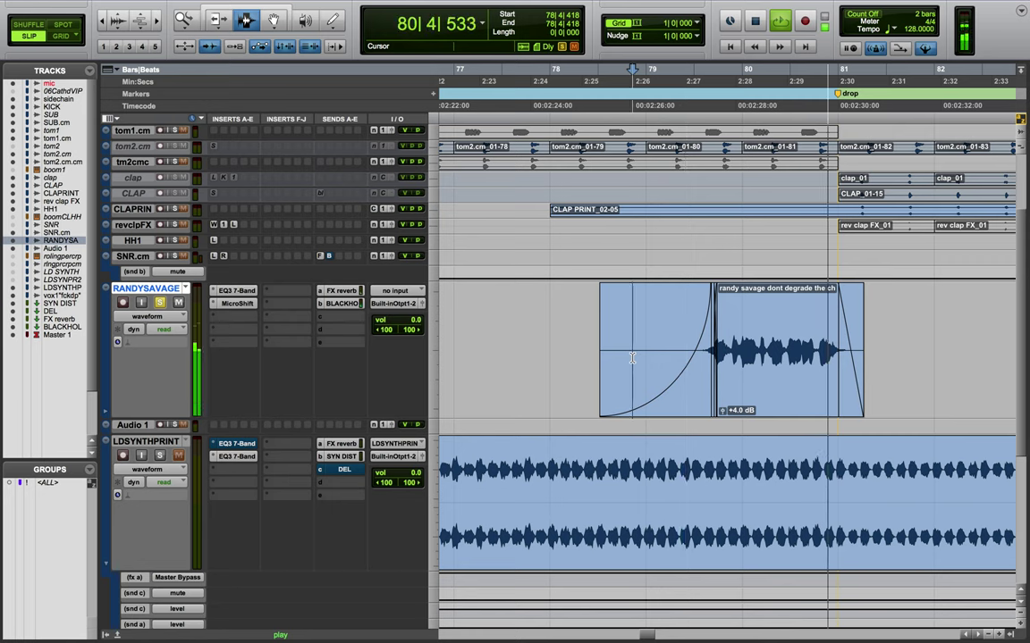
{"action": "key", "text": "space"}
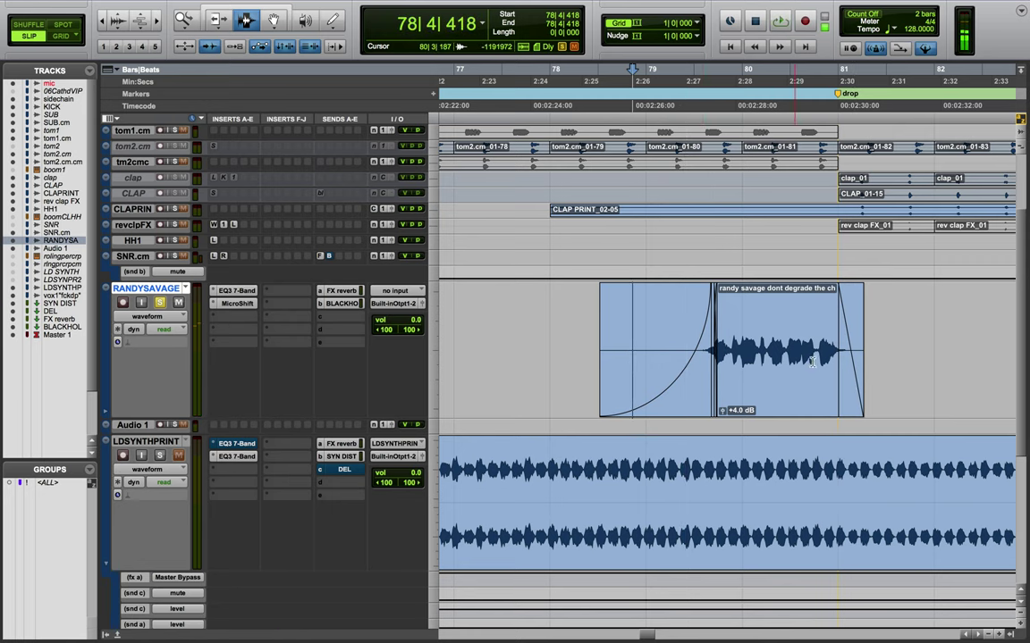
Select BLACKHOLE automation from bar 79 to 81, then bars 80–81 on the Master track.
{"action": "scroll", "coordinate": [840, 363], "scroll_direction": "down", "scroll_amount": 3}
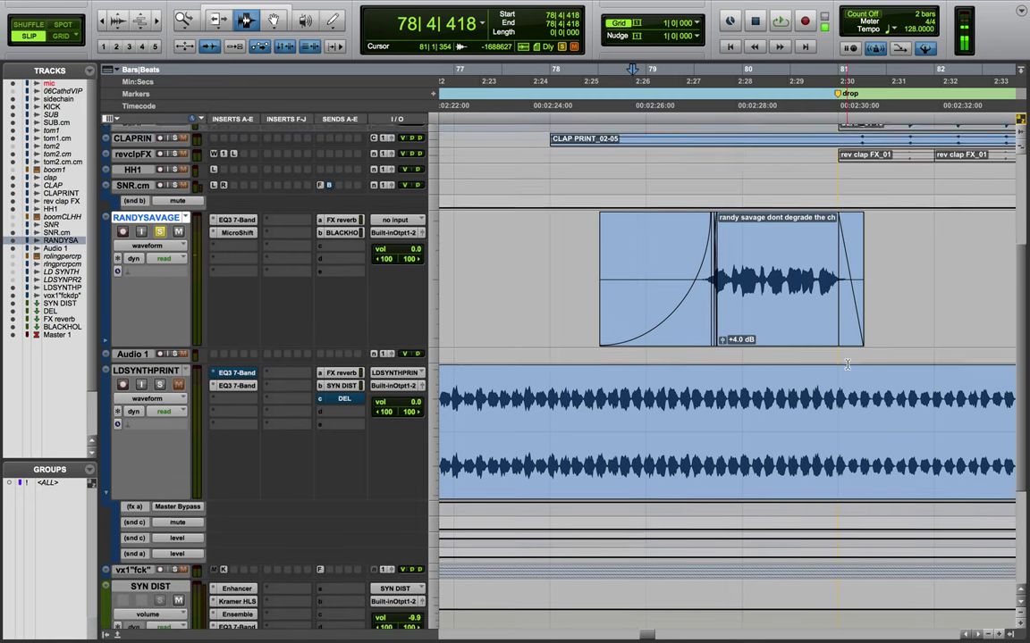
{"action": "scroll", "coordinate": [846, 363], "scroll_direction": "down", "scroll_amount": 7}
{"action": "left_click", "coordinate": [729, 521]}
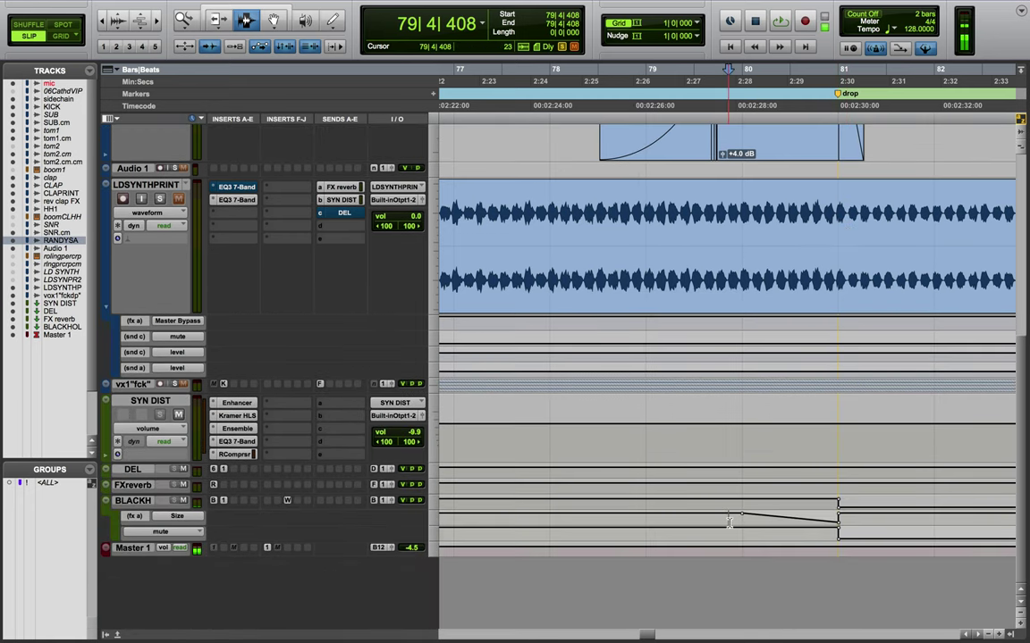
{"action": "left_click_drag", "start_coordinate": [729, 521], "coordinate": [839, 522]}
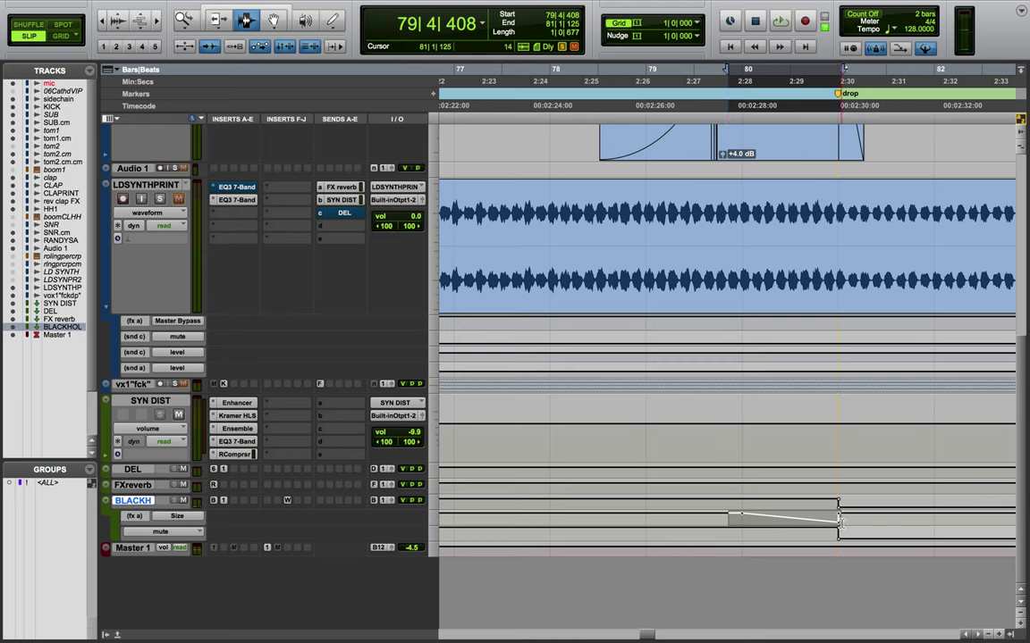
{"action": "left_click", "coordinate": [754, 544]}
{"action": "left_click_drag", "start_coordinate": [755, 544], "coordinate": [849, 543]}
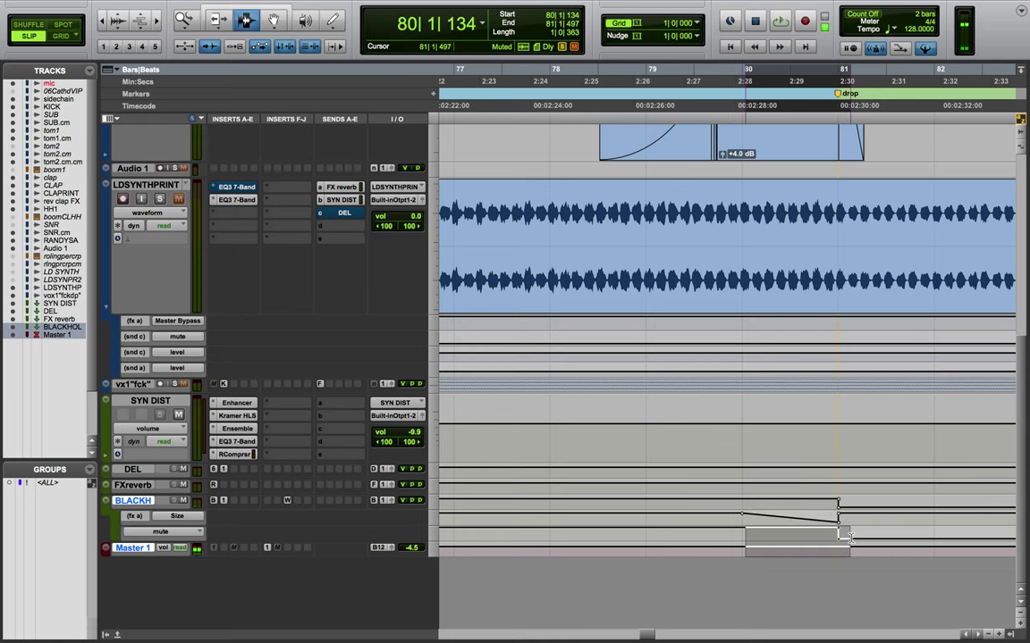
Enlarge the BLACKHOLE and Master lanes, then fit all tracks and zoom to the whole session.
{"action": "left_click", "coordinate": [436, 541]}
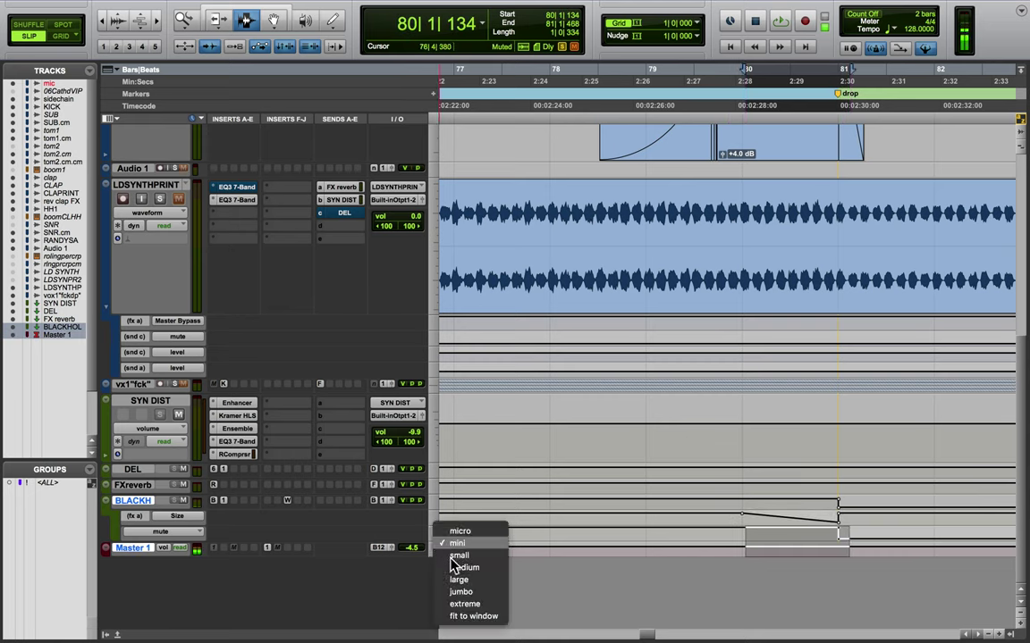
{"action": "left_click", "coordinate": [449, 584]}
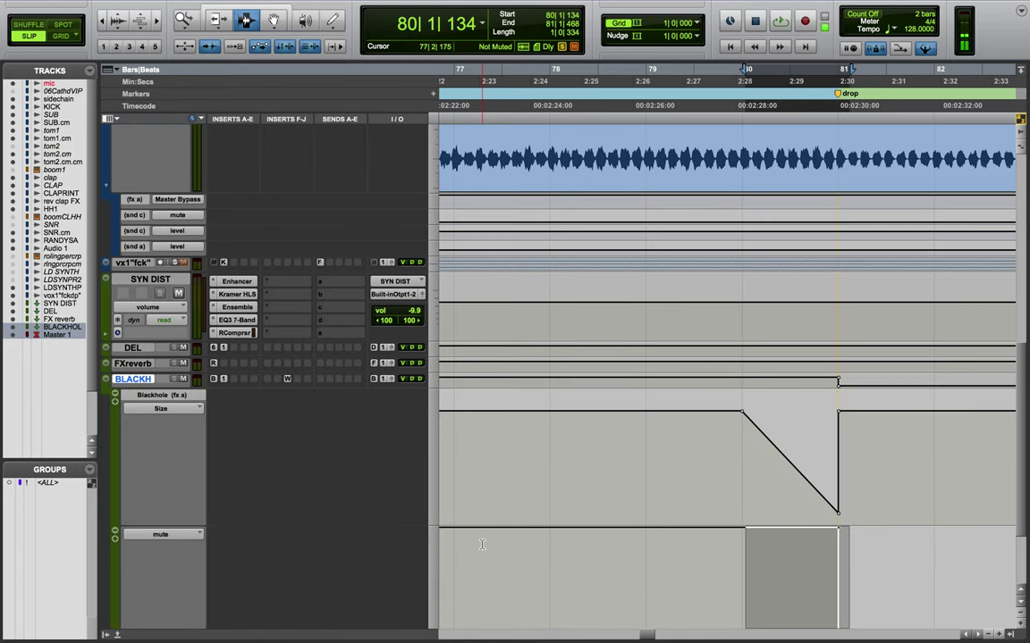
{"action": "key", "text": "ctrl+alt+Down"}
{"action": "key", "text": "alt+a"}
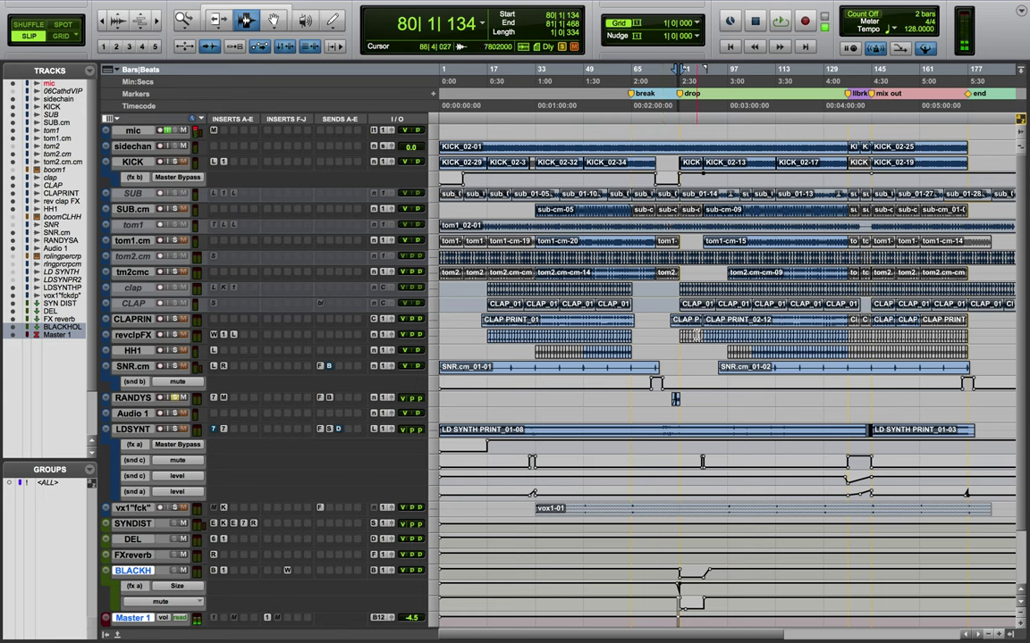
{"action": "left_click_drag", "start_coordinate": [694, 336], "coordinate": [591, 351]}
{"action": "left_click", "coordinate": [496, 398]}
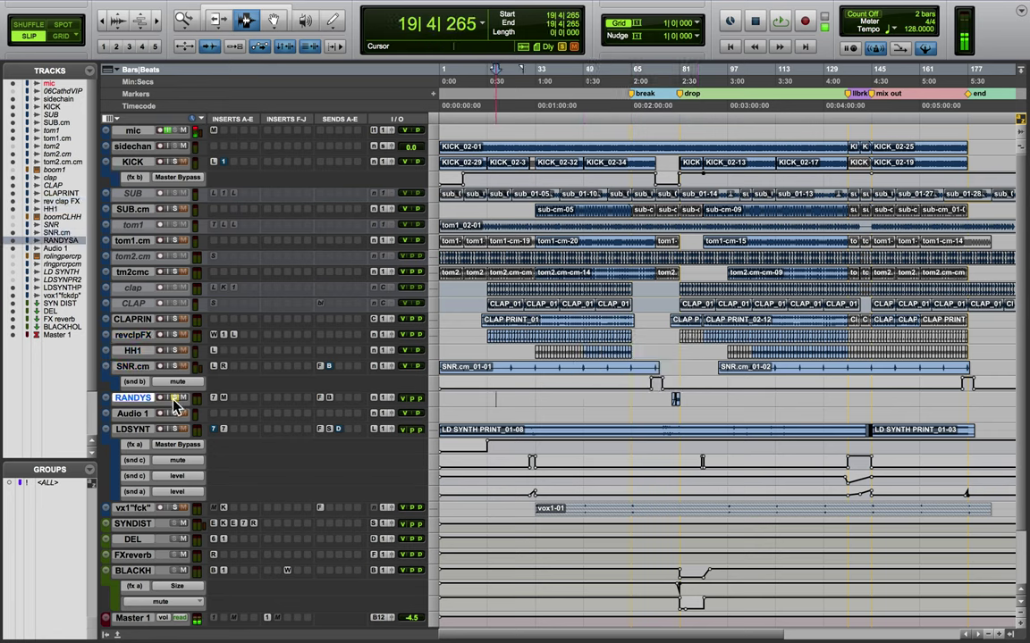